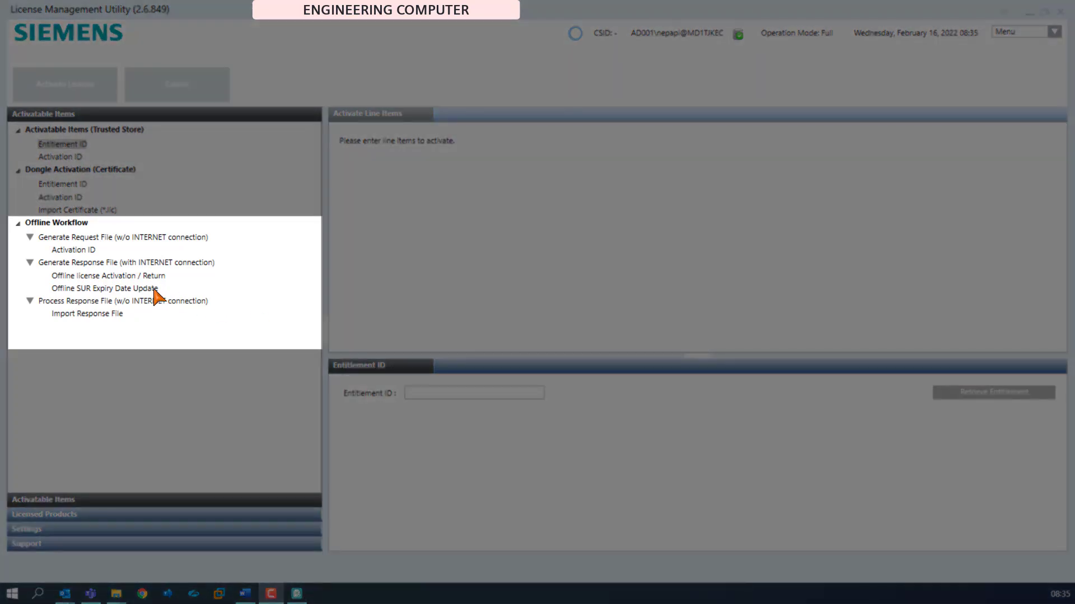
Open the Offline SUR Expiry Date Update form and review its product retrieval options and the list of previously used CSIDs.
{"action": "left_click", "coordinate": [155, 289]}
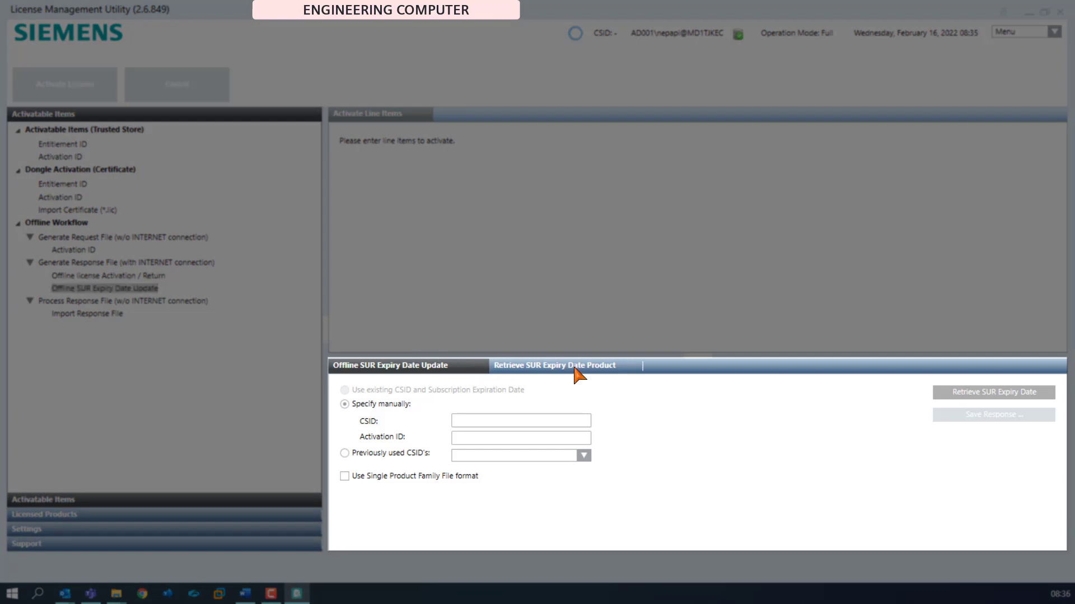
{"action": "left_click", "coordinate": [630, 370]}
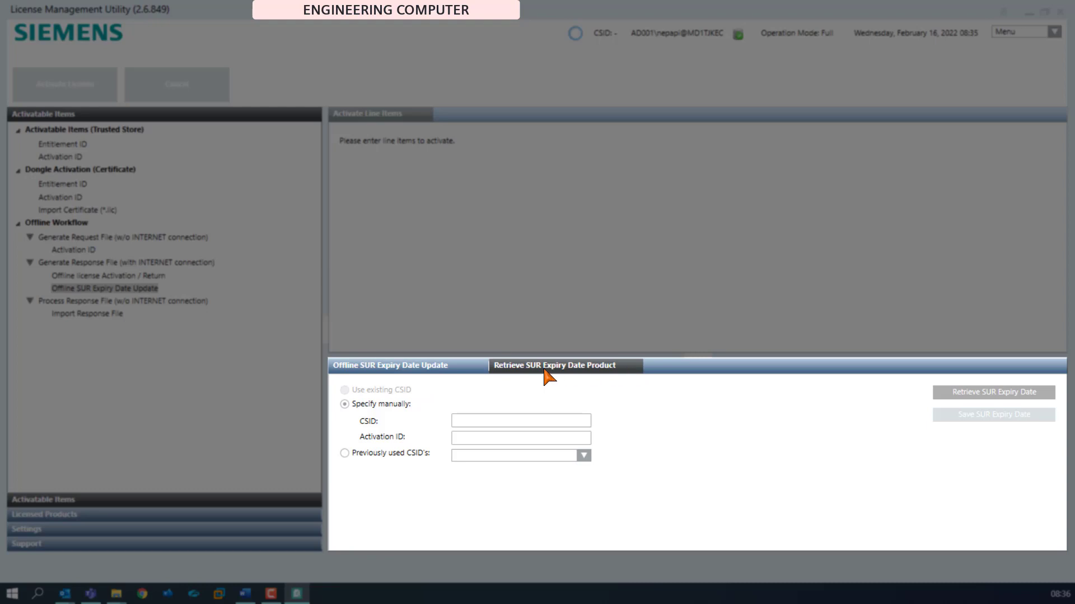
{"action": "left_click", "coordinate": [474, 371]}
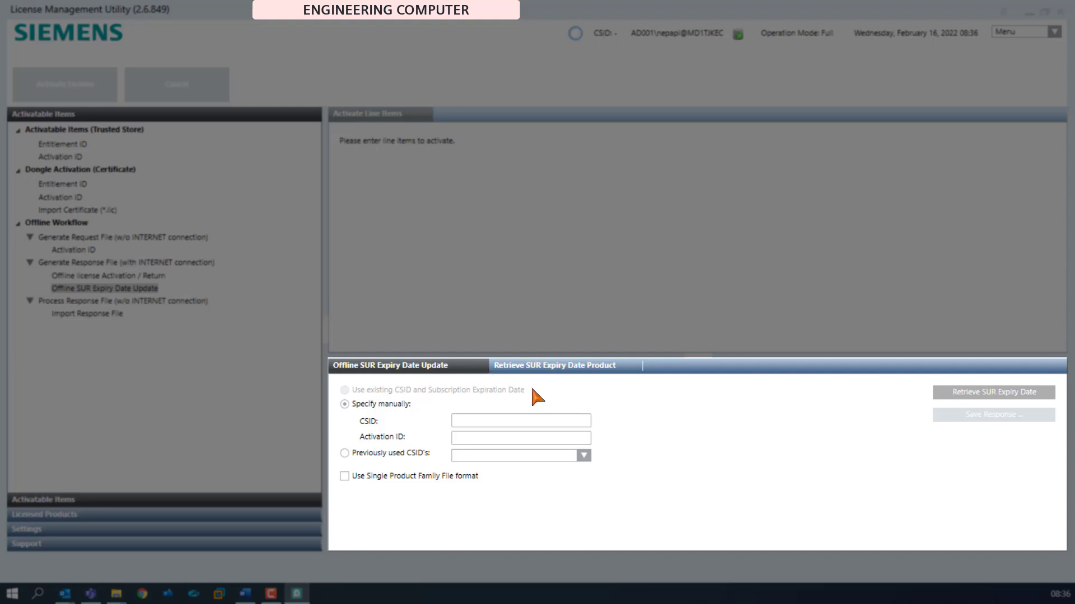
{"action": "left_click", "coordinate": [585, 457]}
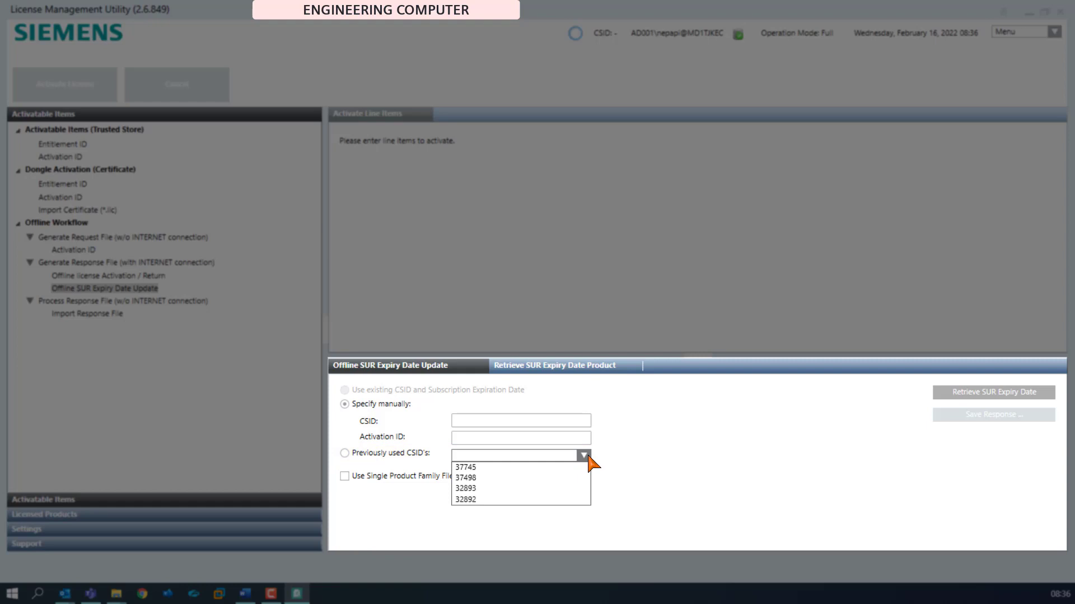
{"action": "left_click", "coordinate": [588, 458]}
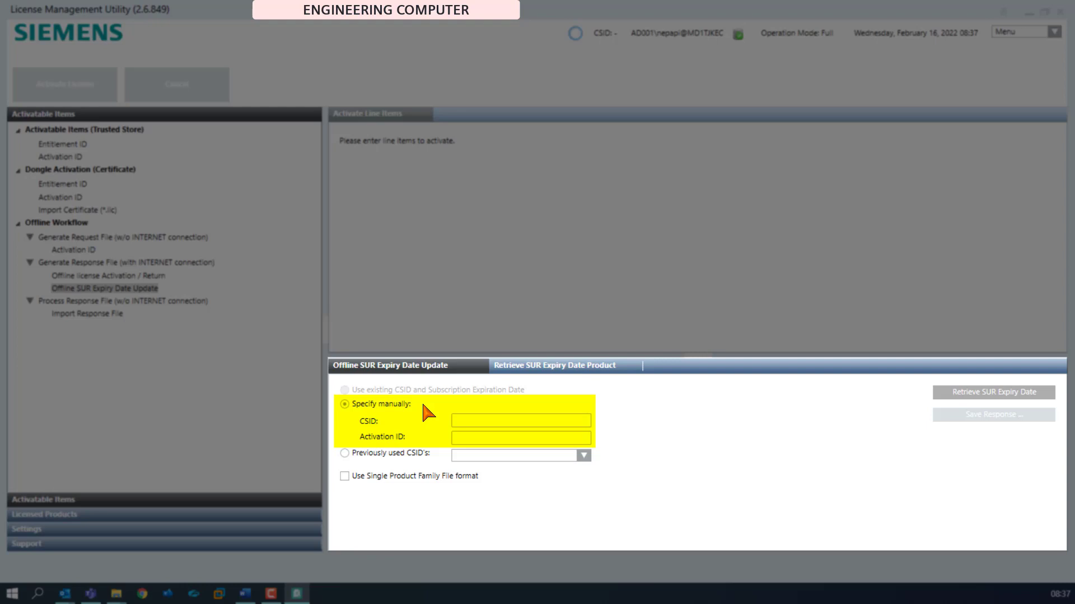
Specify the customer's CSID manually, paste the activation ID, and retrieve the SUR expiry date.
{"action": "left_click", "coordinate": [489, 419]}
{"action": "type", "text": "32891"}
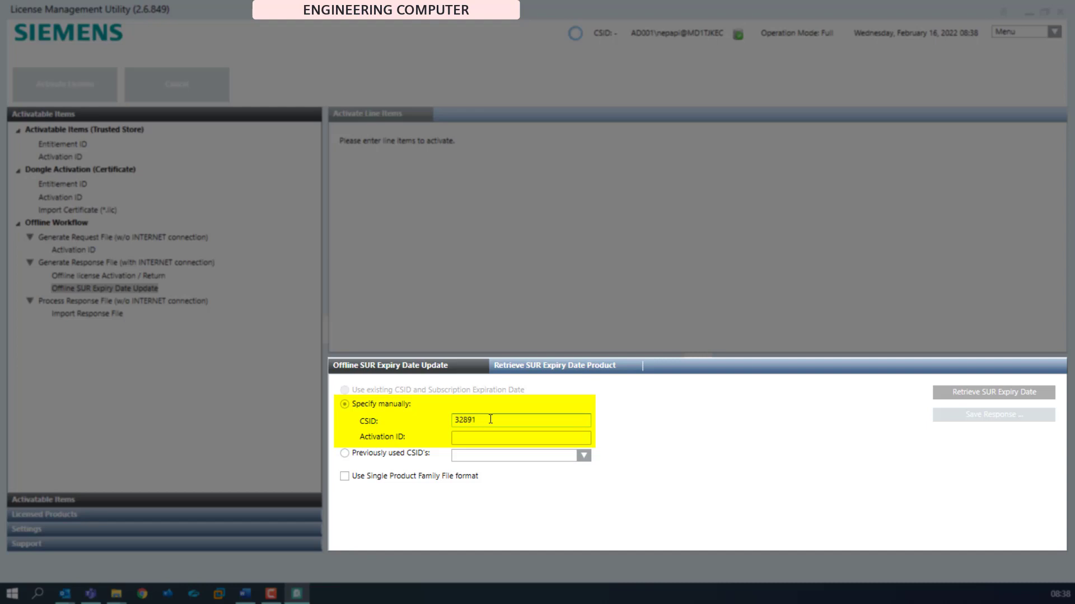
{"action": "right_click", "coordinate": [490, 437]}
{"action": "left_click", "coordinate": [522, 479]}
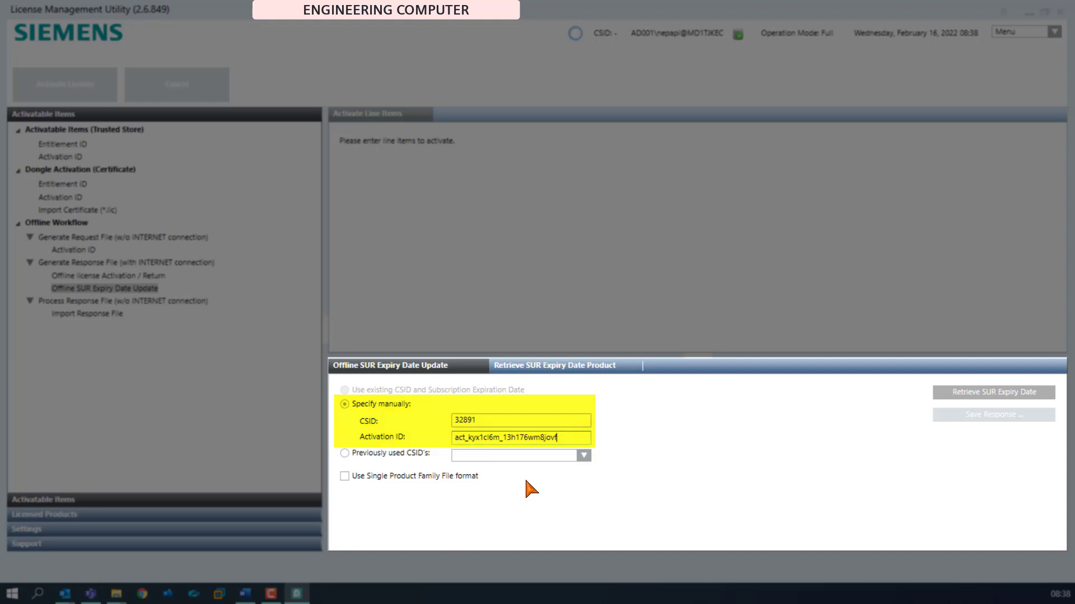
{"action": "left_click", "coordinate": [952, 392]}
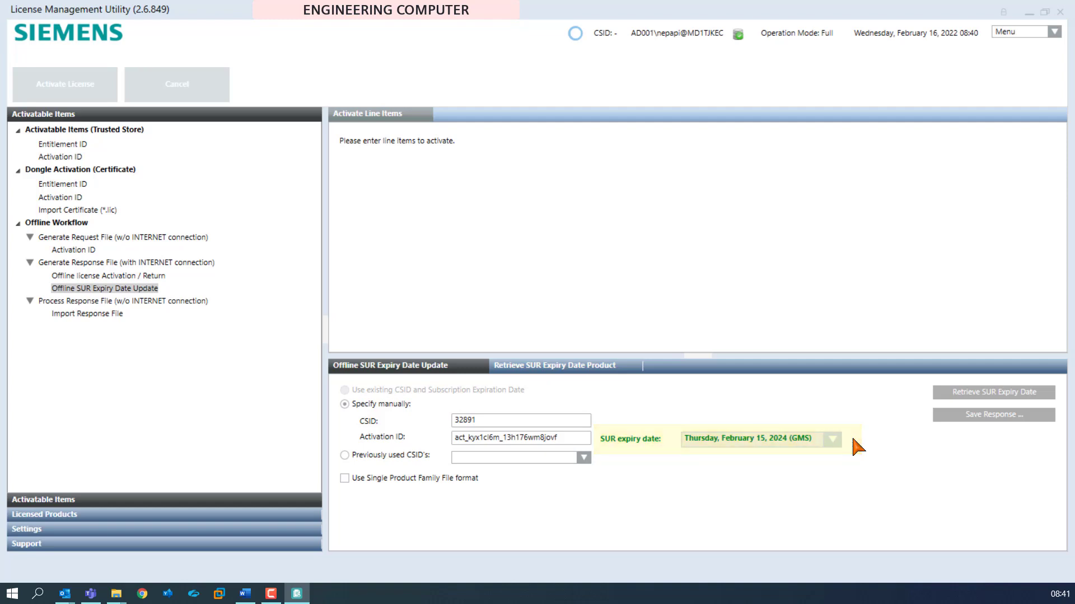
Save the response file as SUR-Renewal in E:\SUR-OfflineRenewal\Simple-WF on the USB drive.
{"action": "left_click", "coordinate": [955, 415]}
{"action": "left_click", "coordinate": [390, 310]}
{"action": "left_click", "coordinate": [381, 366]}
{"action": "left_click", "coordinate": [380, 366]}
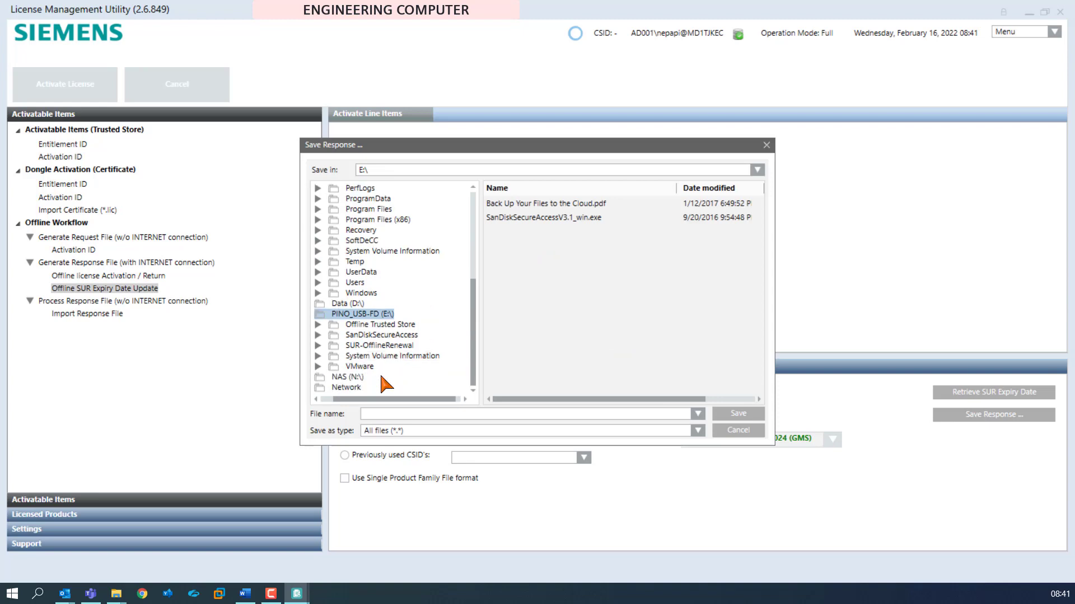
{"action": "left_click", "coordinate": [382, 346]}
{"action": "left_click", "coordinate": [383, 357]}
{"action": "left_click", "coordinate": [389, 414]}
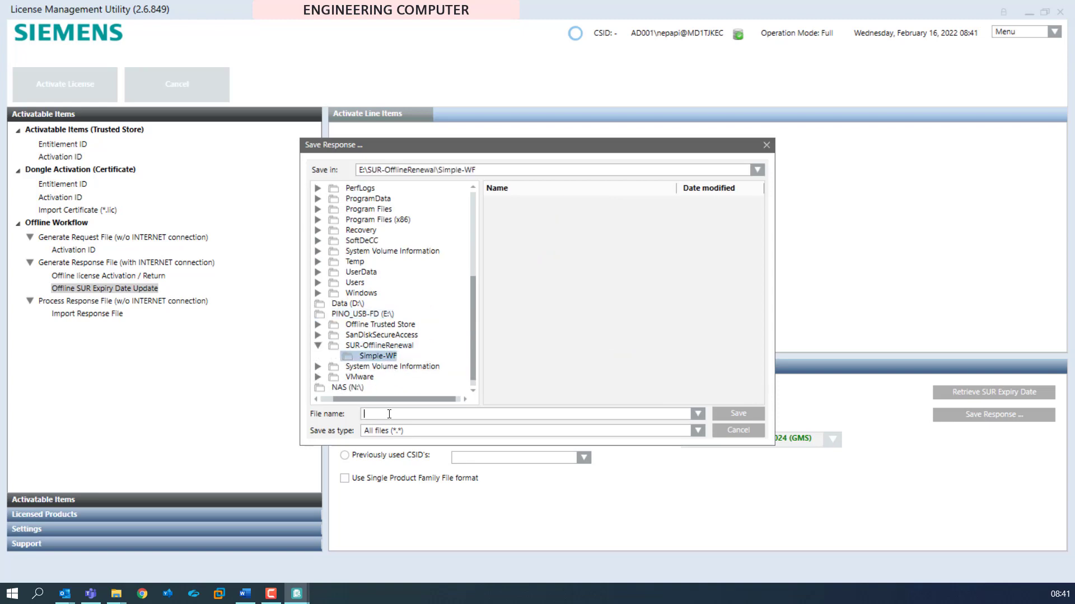
{"action": "type", "text": "SUR-Renewal"}
{"action": "left_click", "coordinate": [739, 416]}
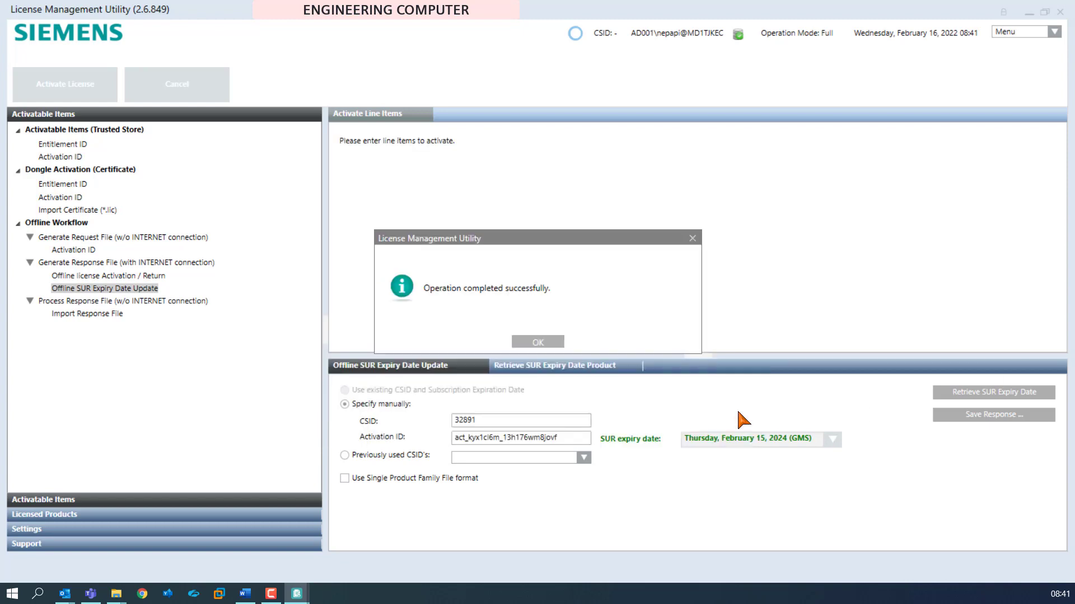
{"action": "left_click", "coordinate": [556, 342]}
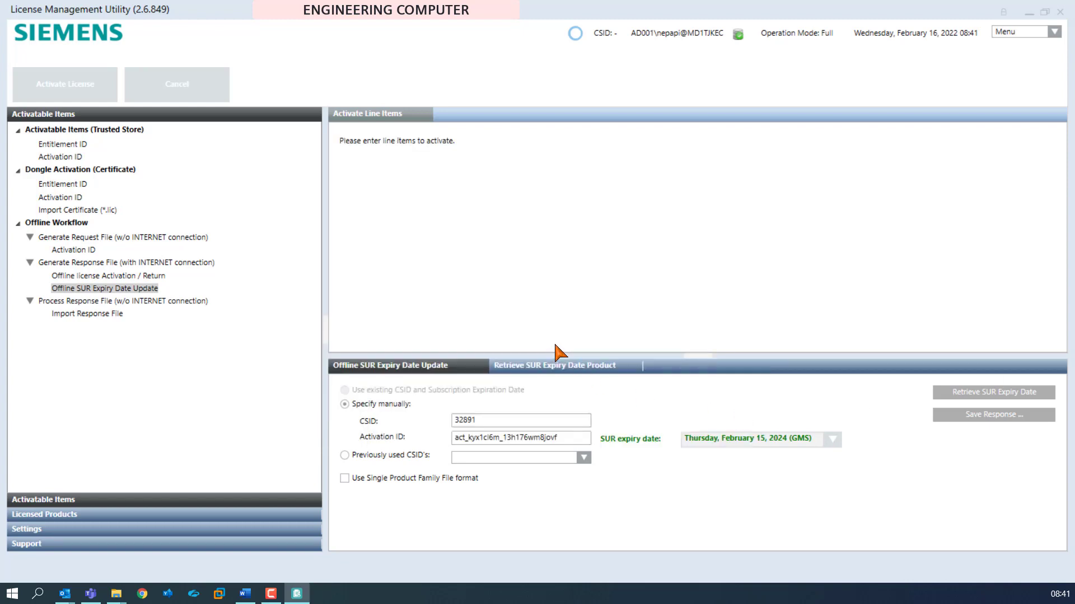
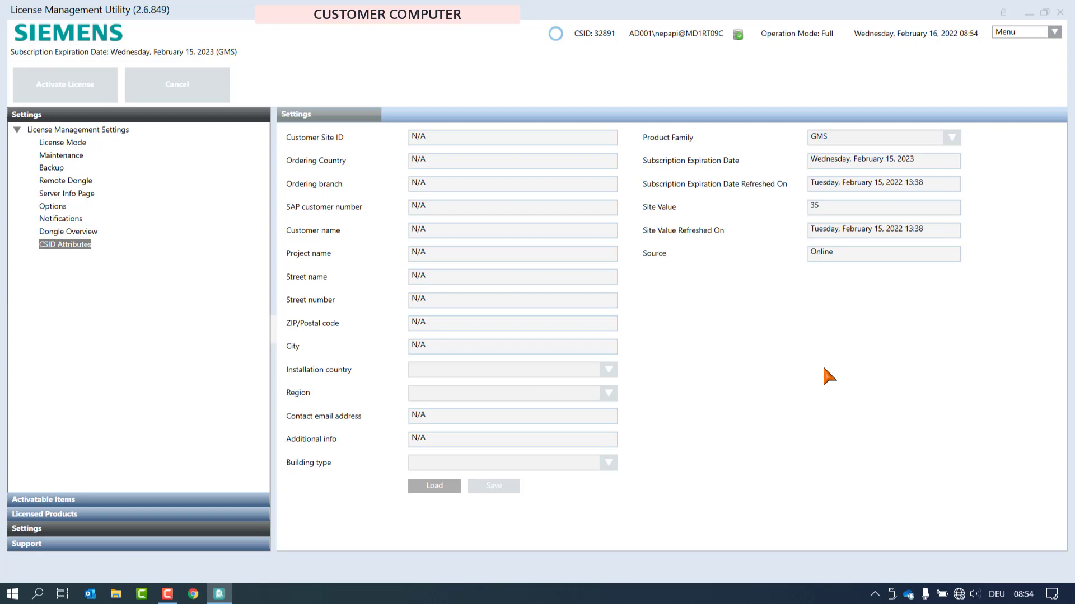
On the customer computer, choose D:\SUR-OfflineRenewal\Simple-WF\SUR-Renewal as the response file to import.
{"action": "left_click", "coordinate": [62, 500]}
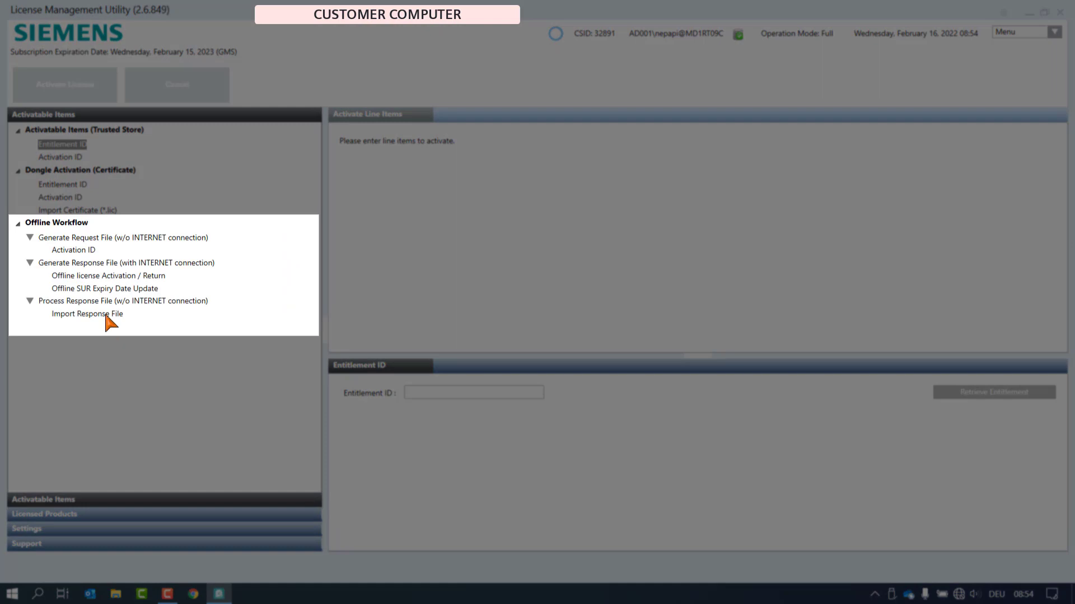
{"action": "left_click", "coordinate": [106, 314]}
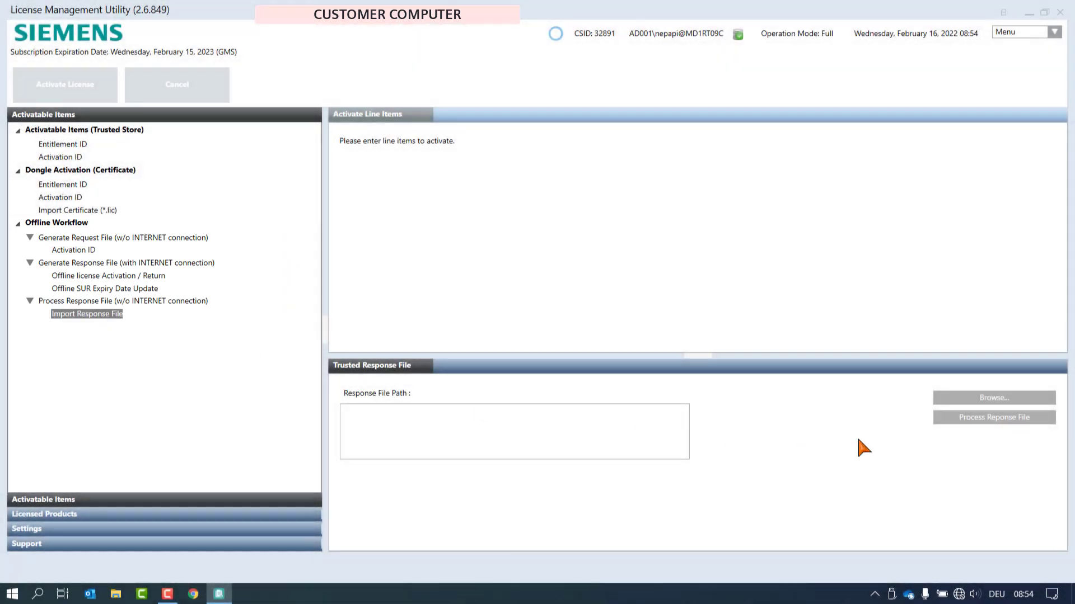
{"action": "left_click", "coordinate": [994, 397]}
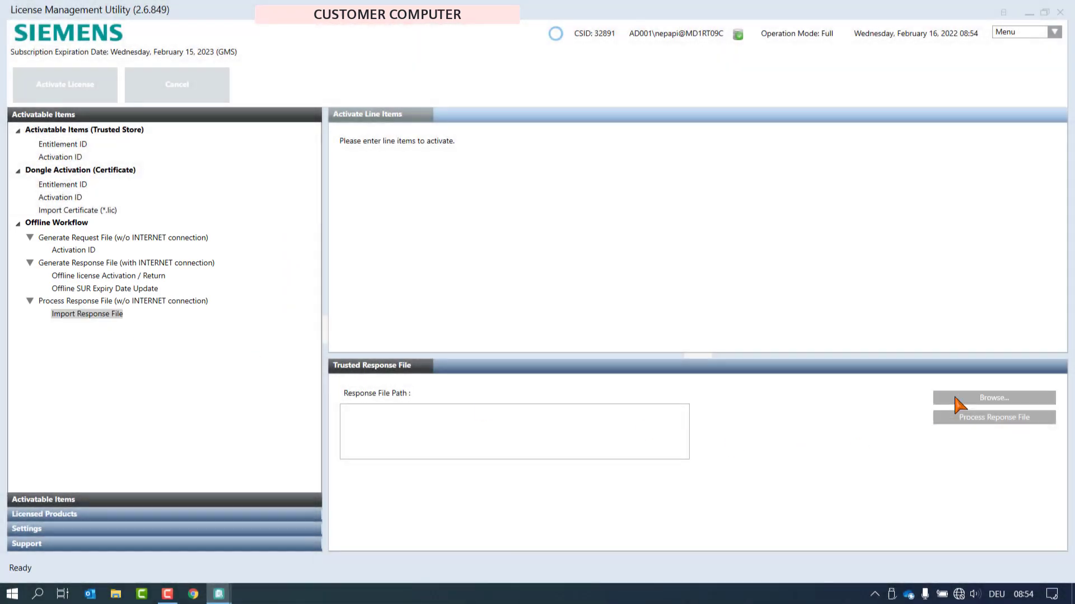
{"action": "scroll", "coordinate": [476, 344], "scroll_direction": "down", "scroll_amount": 4}
{"action": "left_click", "coordinate": [359, 380]}
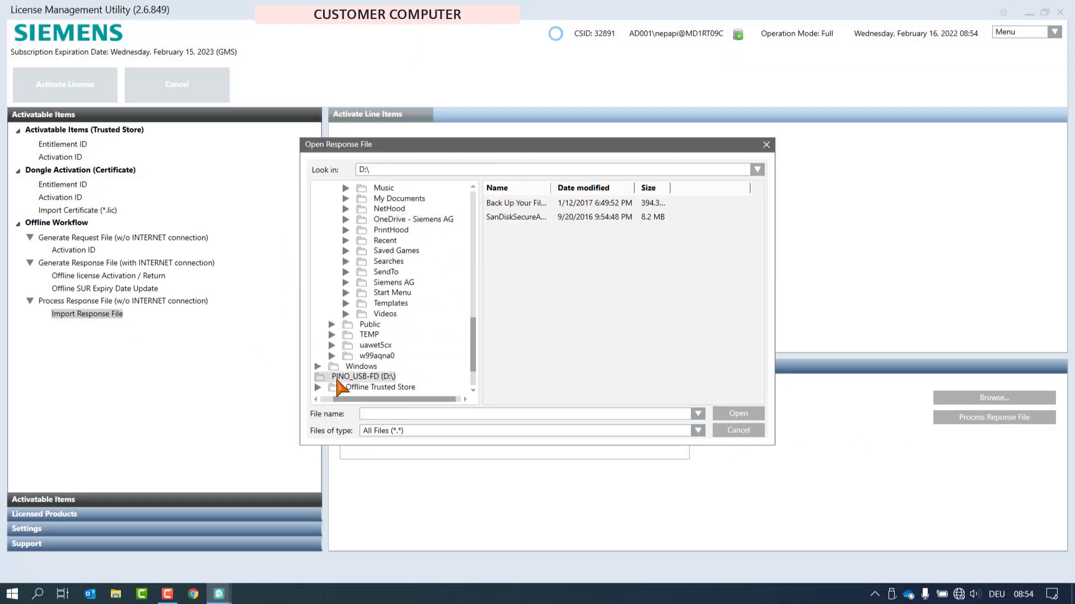
{"action": "left_click", "coordinate": [380, 357]}
{"action": "left_click", "coordinate": [382, 364]}
{"action": "left_click", "coordinate": [506, 205]}
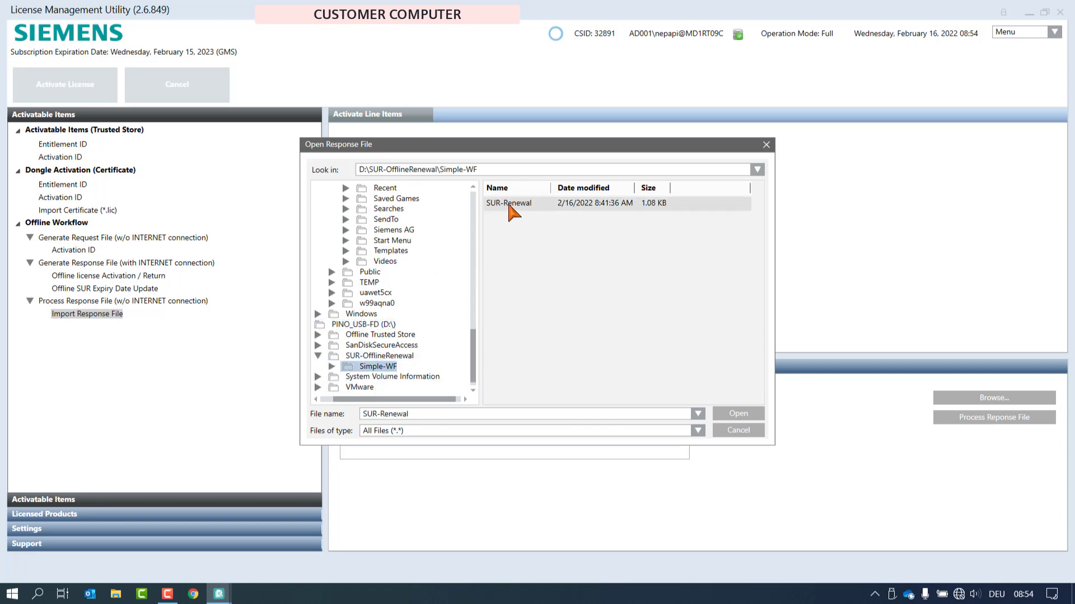
{"action": "left_click", "coordinate": [750, 413]}
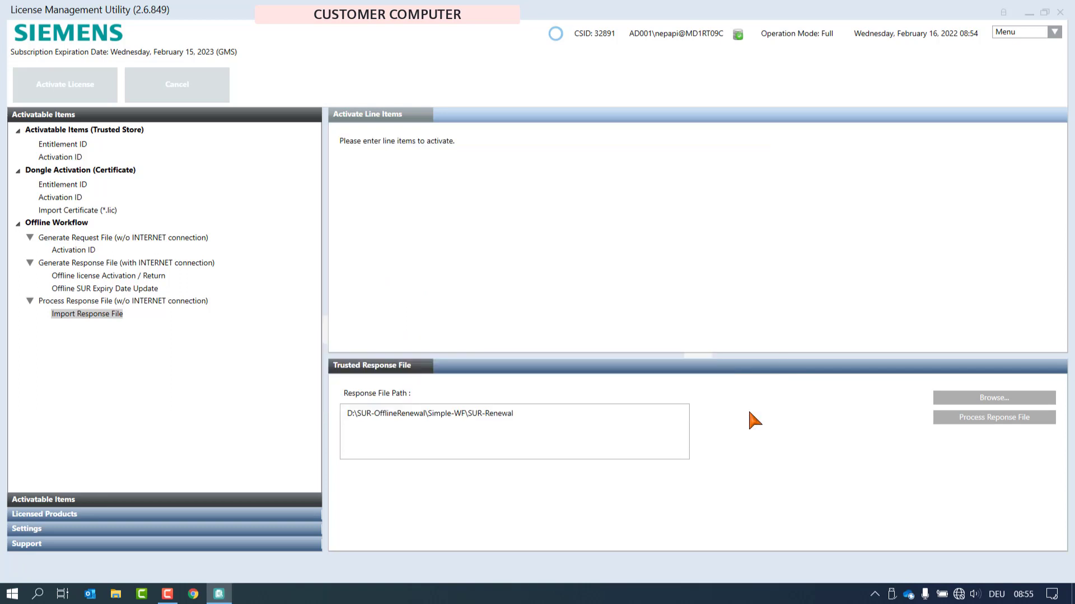
Process the selected response file and check the subscription expiration date in the CSID attributes.
{"action": "left_click", "coordinate": [950, 419]}
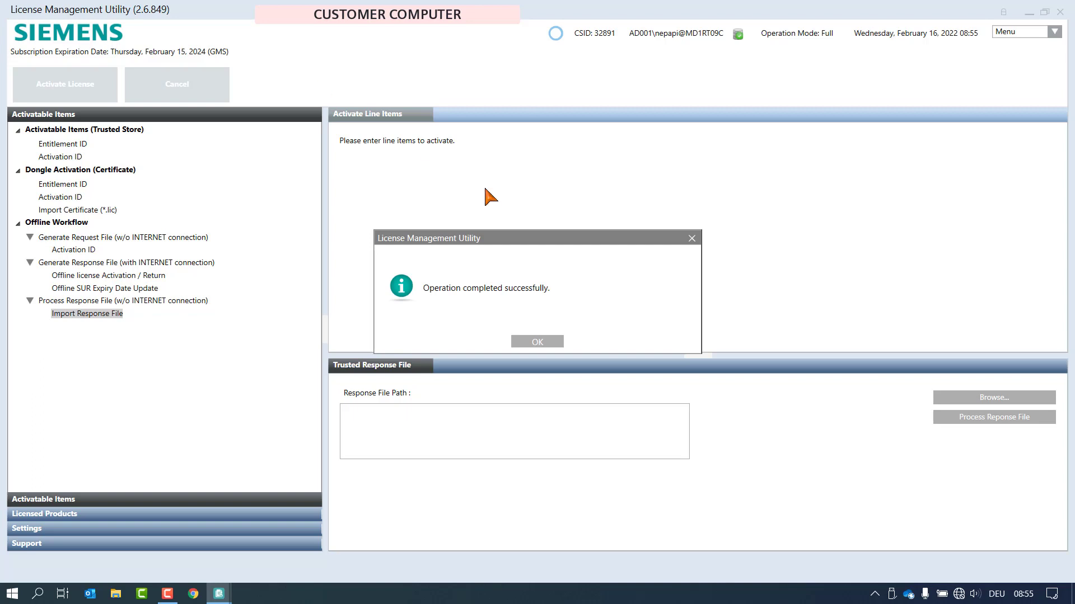
{"action": "left_click", "coordinate": [560, 341]}
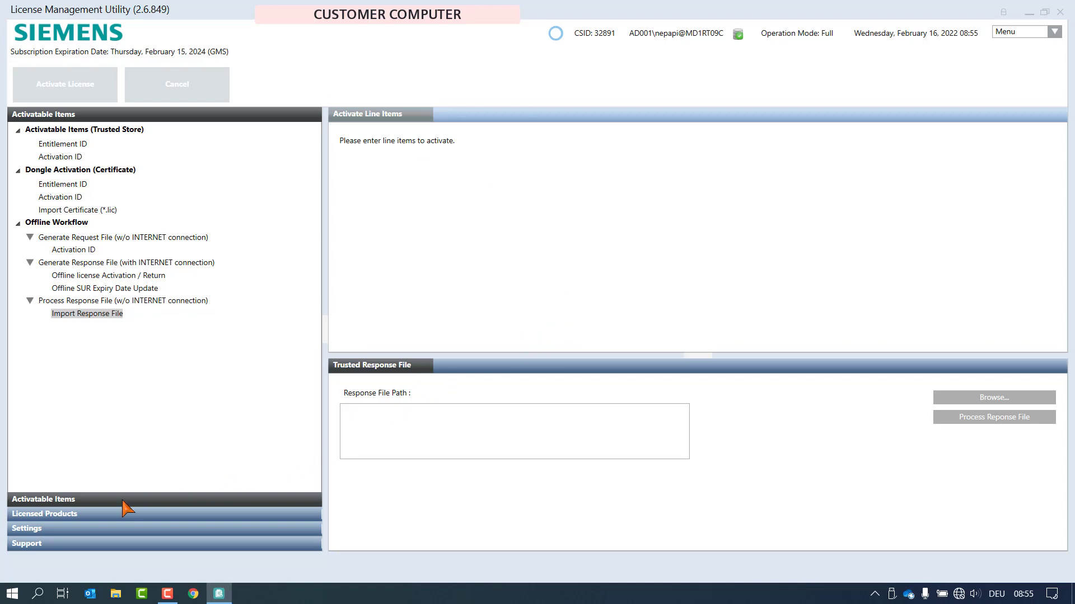
{"action": "left_click", "coordinate": [79, 531]}
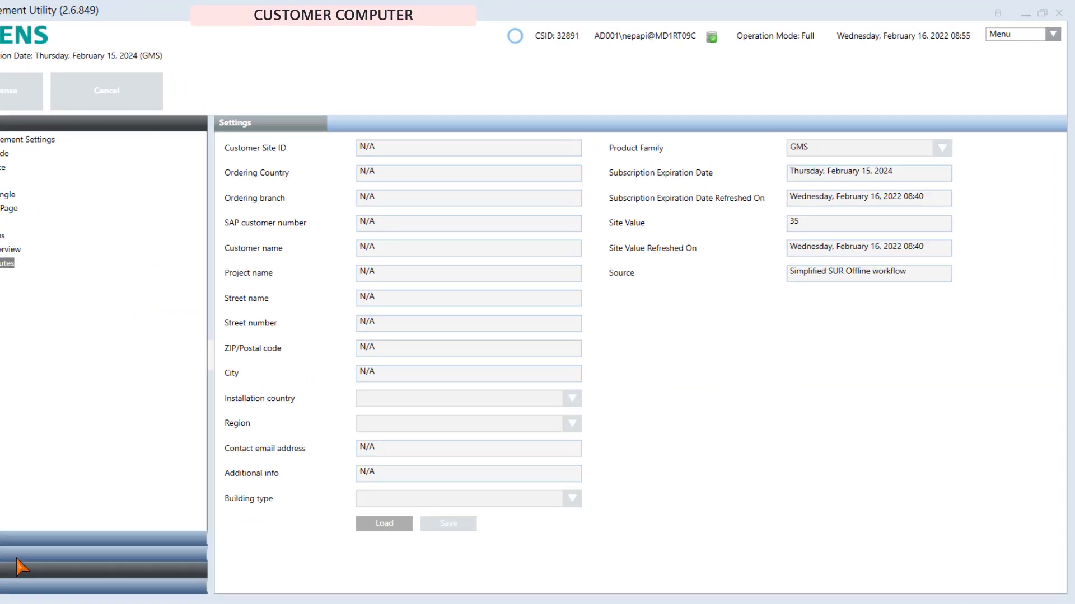
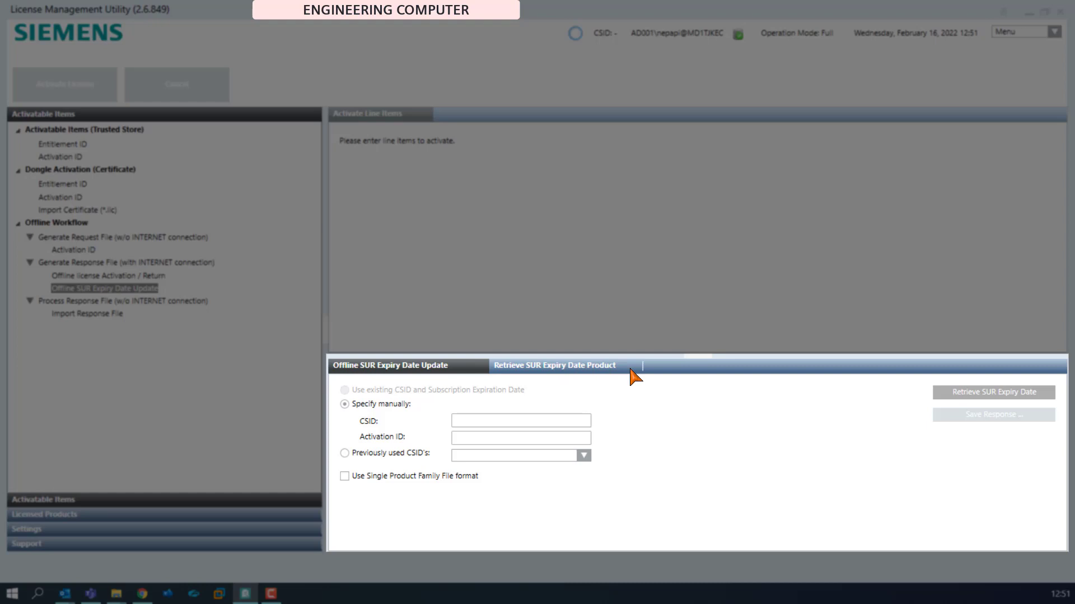
On the engineering computer, switch to Retrieve SUR Expiry Date Product and review the previously used CSIDs.
{"action": "left_click", "coordinate": [631, 370]}
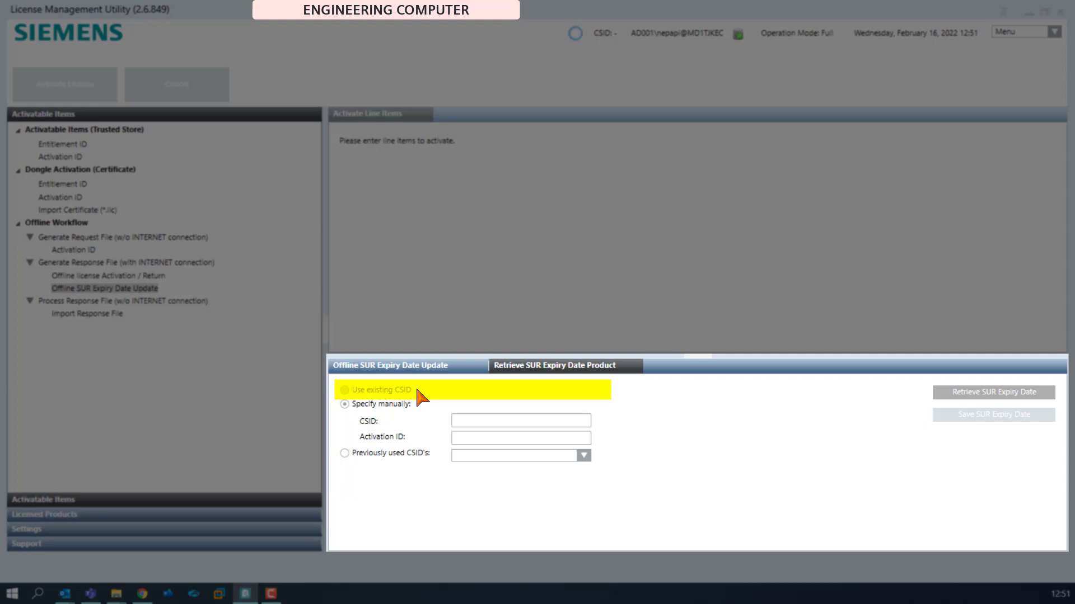
{"action": "left_click", "coordinate": [584, 457]}
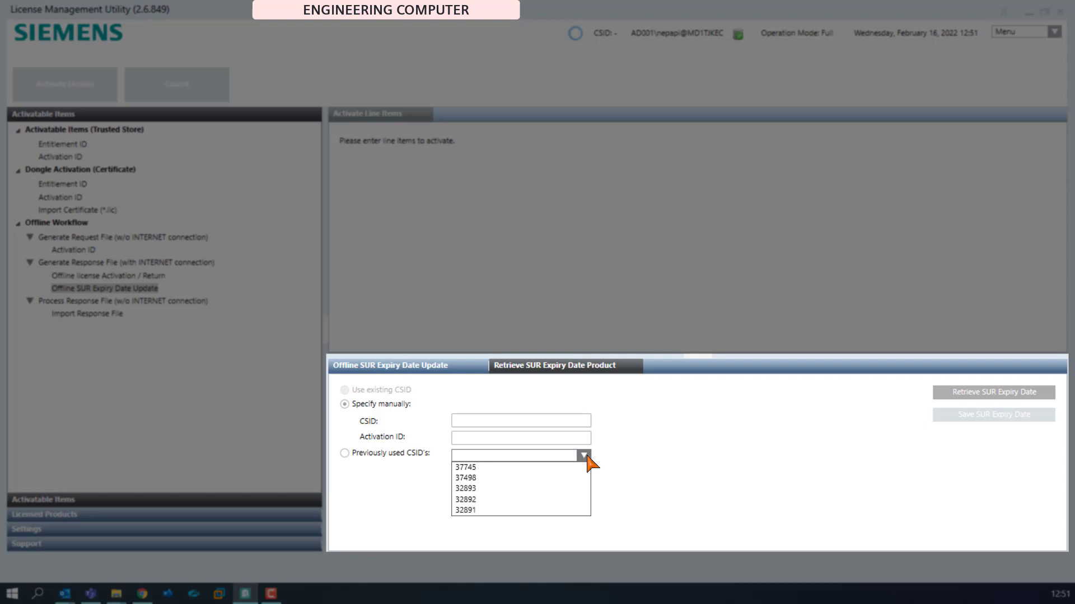
{"action": "left_click", "coordinate": [587, 457]}
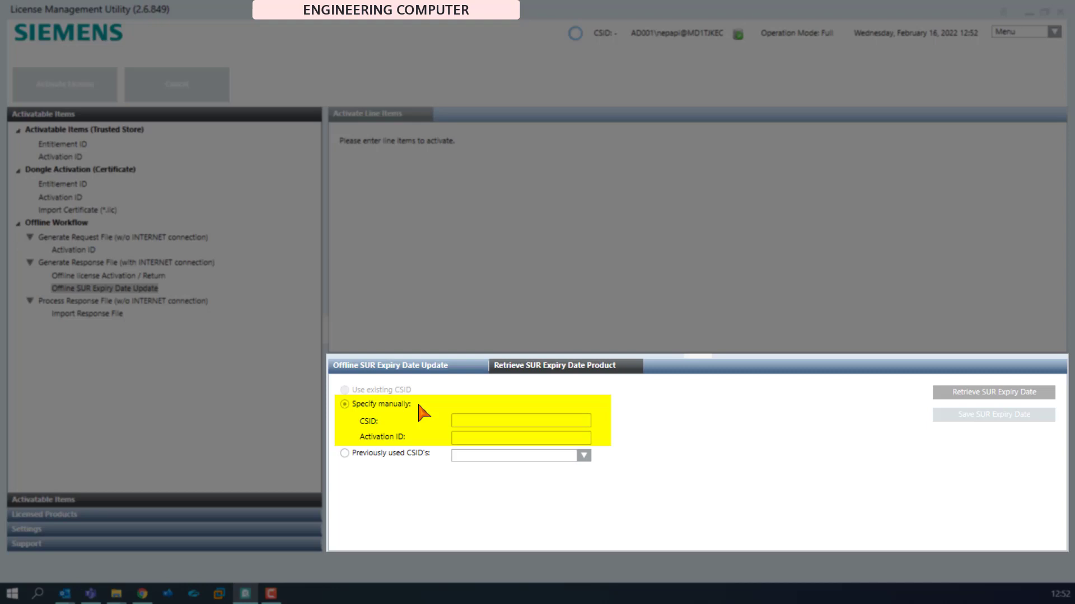
Enter the second site's CSID manually, paste its activation ID, and retrieve the SUR expiry date product.
{"action": "left_click", "coordinate": [482, 420]}
{"action": "type", "text": "32890"}
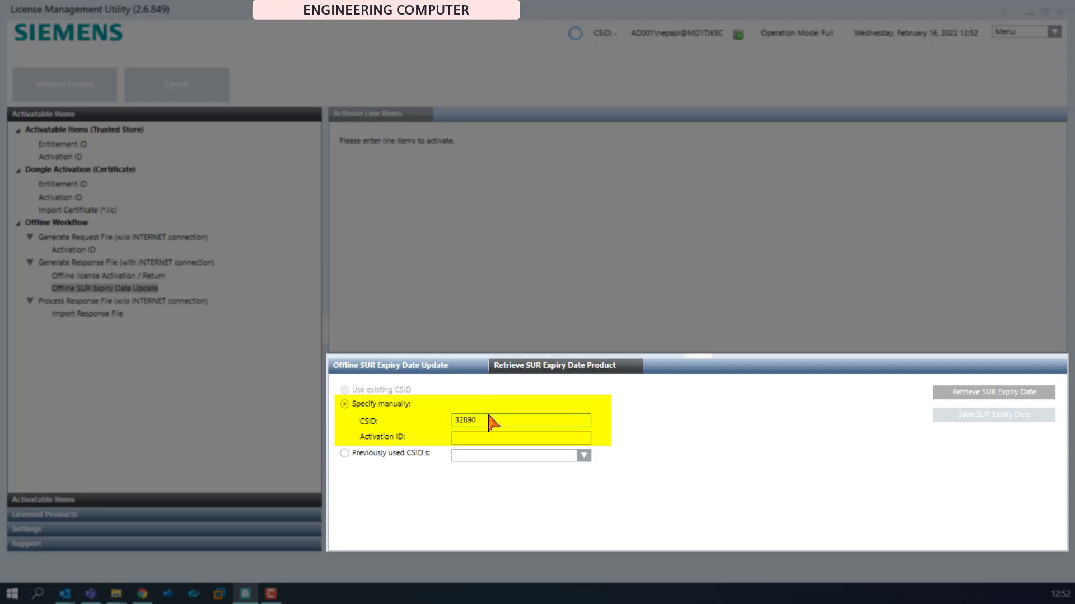
{"action": "left_click", "coordinate": [511, 438]}
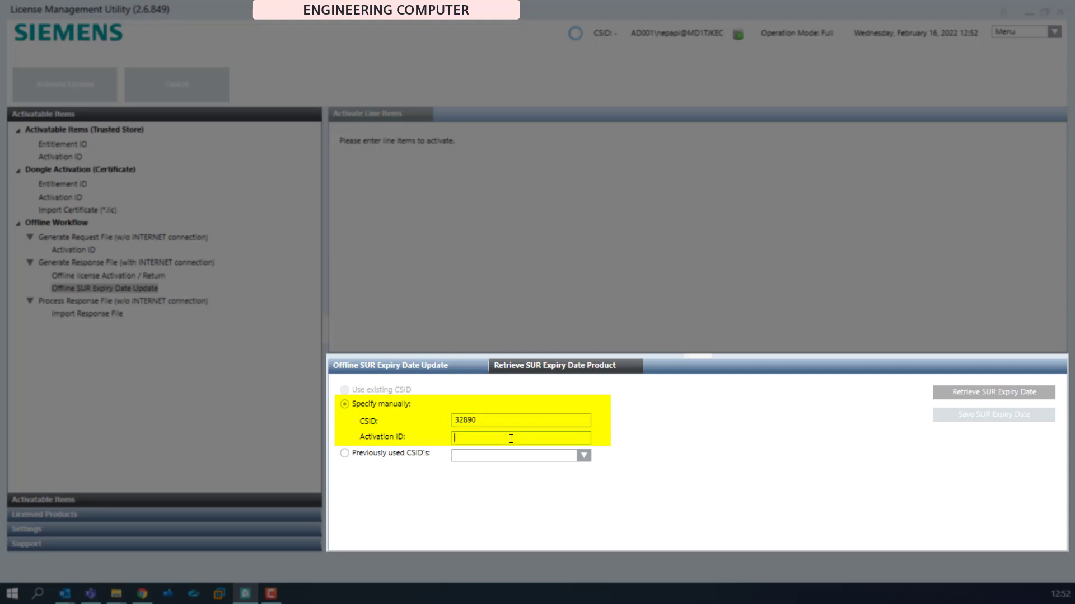
{"action": "right_click", "coordinate": [511, 438]}
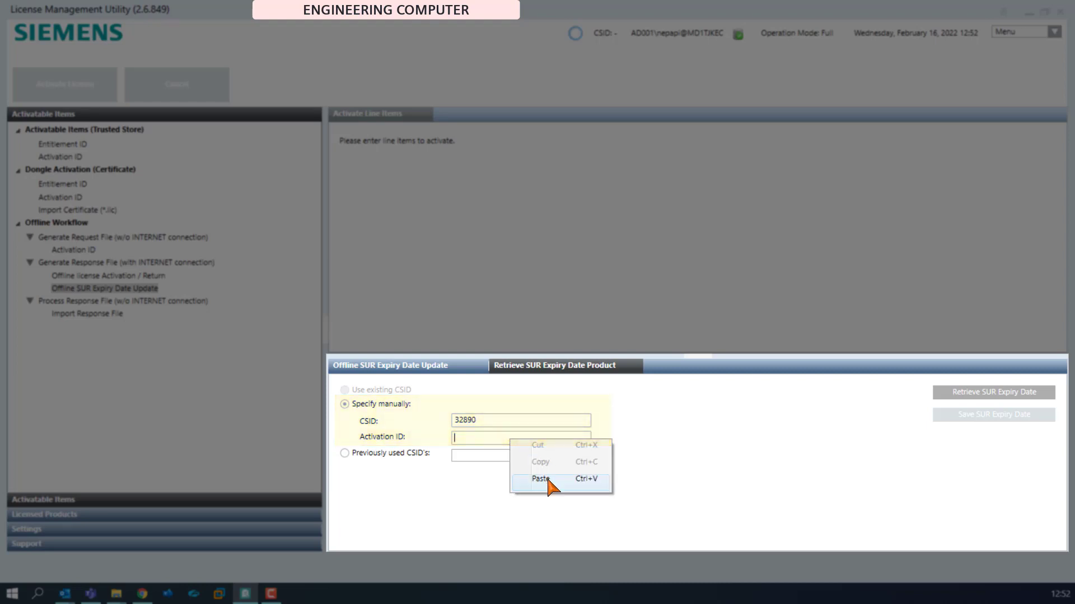
{"action": "left_click", "coordinate": [546, 479]}
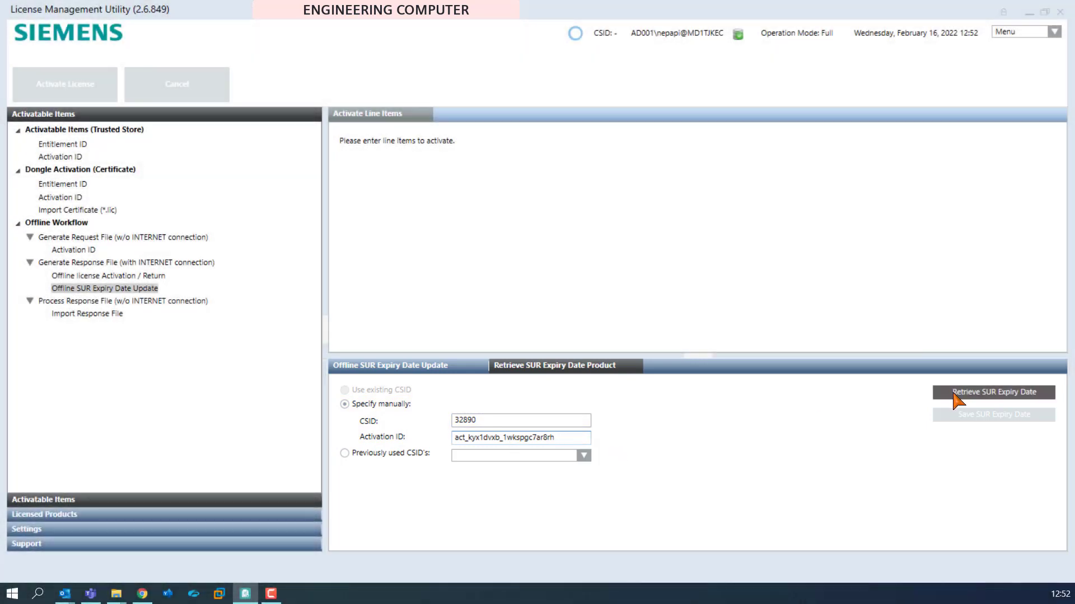
{"action": "left_click", "coordinate": [994, 393]}
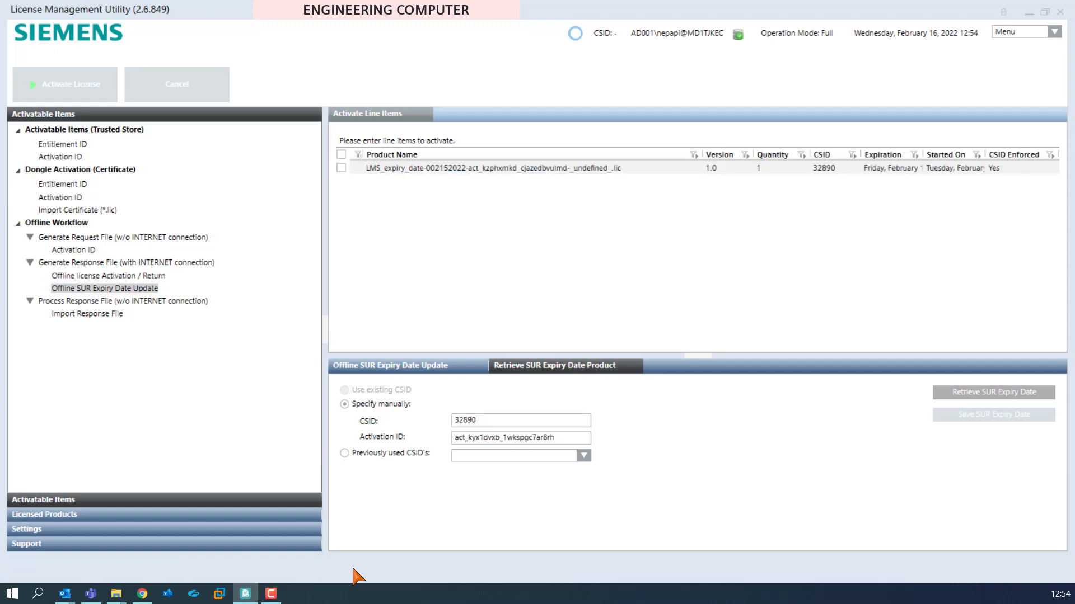
Save the retrieved LMS_expiry_date product as a certificate file in E:\SUR-OfflineRenewal\Retrieve-WF on the USB drive.
{"action": "left_click", "coordinate": [401, 170]}
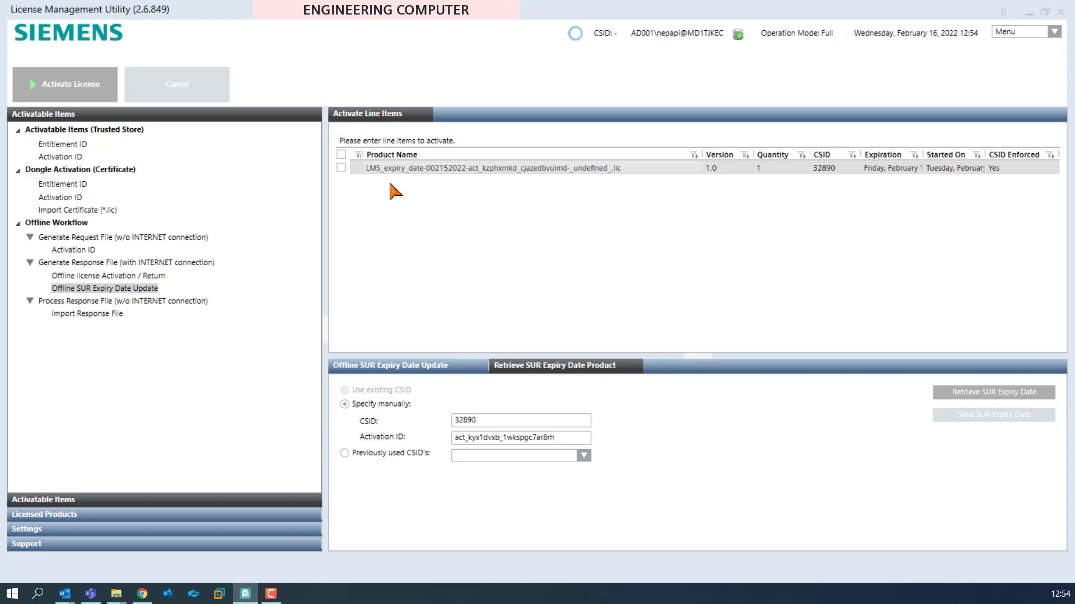
{"action": "left_click", "coordinate": [341, 168]}
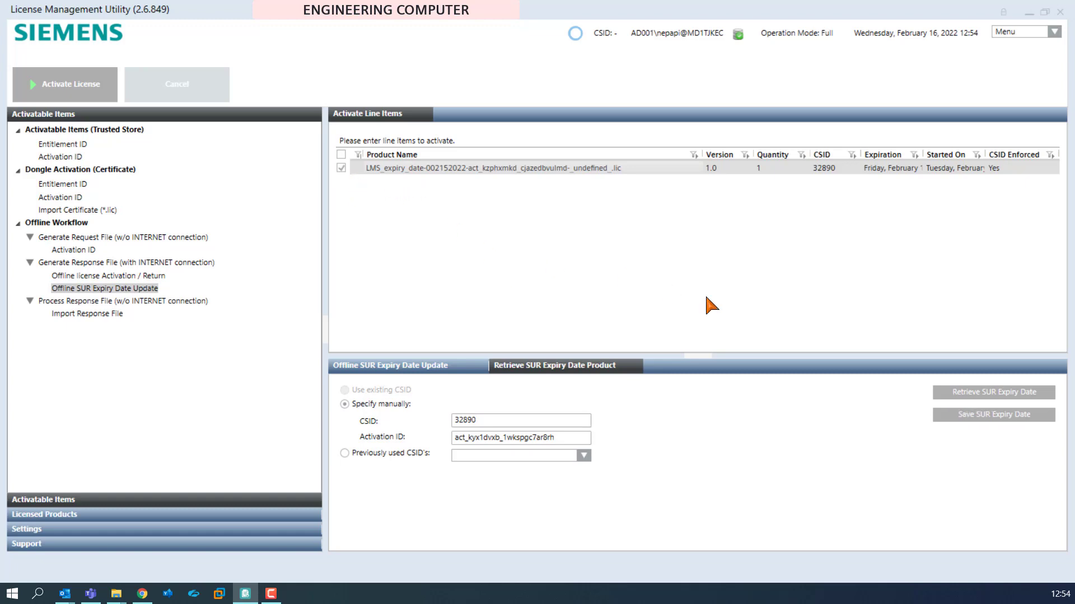
{"action": "left_click", "coordinate": [951, 415]}
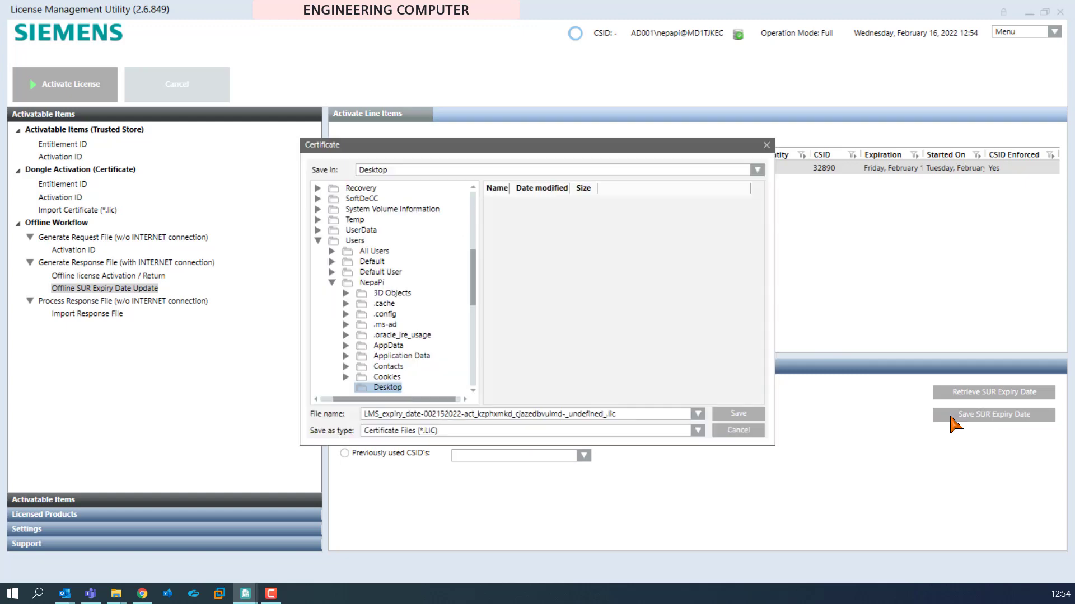
{"action": "left_click", "coordinate": [318, 249]}
{"action": "left_click", "coordinate": [361, 366]}
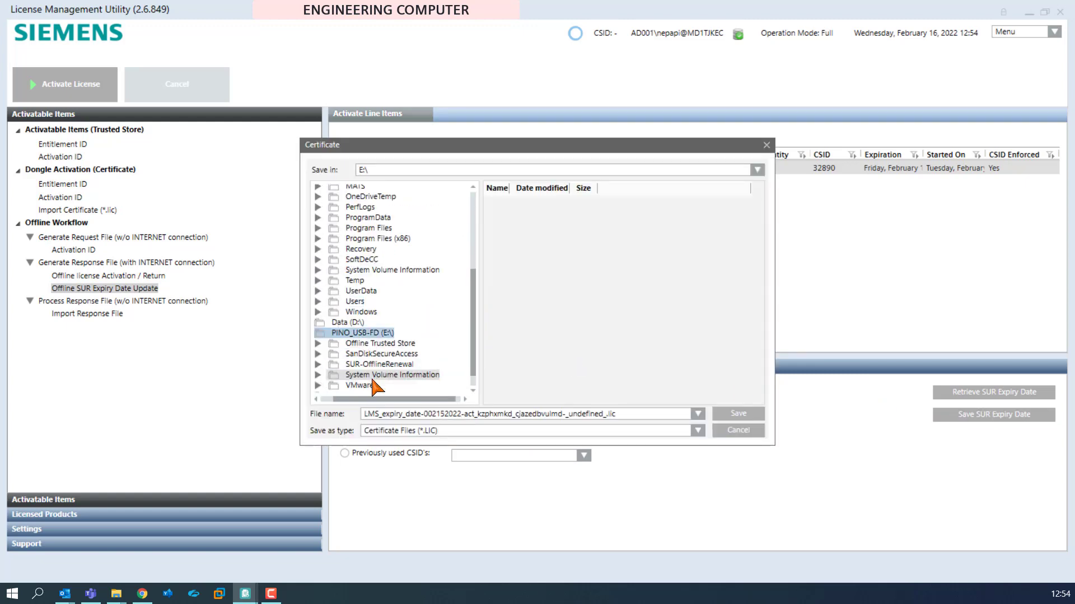
{"action": "left_click", "coordinate": [379, 345]}
{"action": "left_click", "coordinate": [381, 356]}
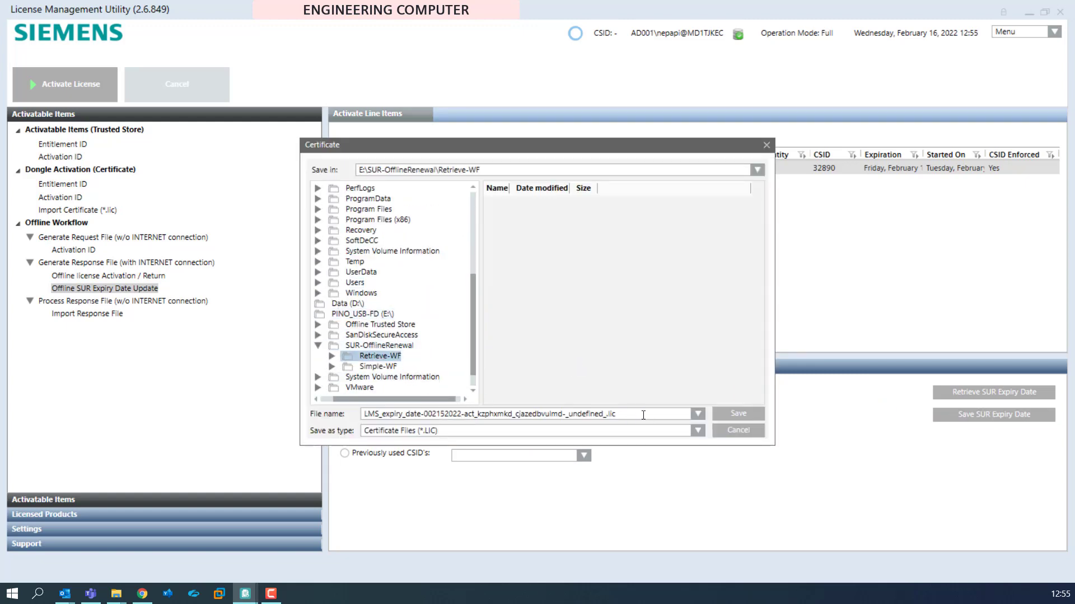
{"action": "left_click", "coordinate": [740, 416]}
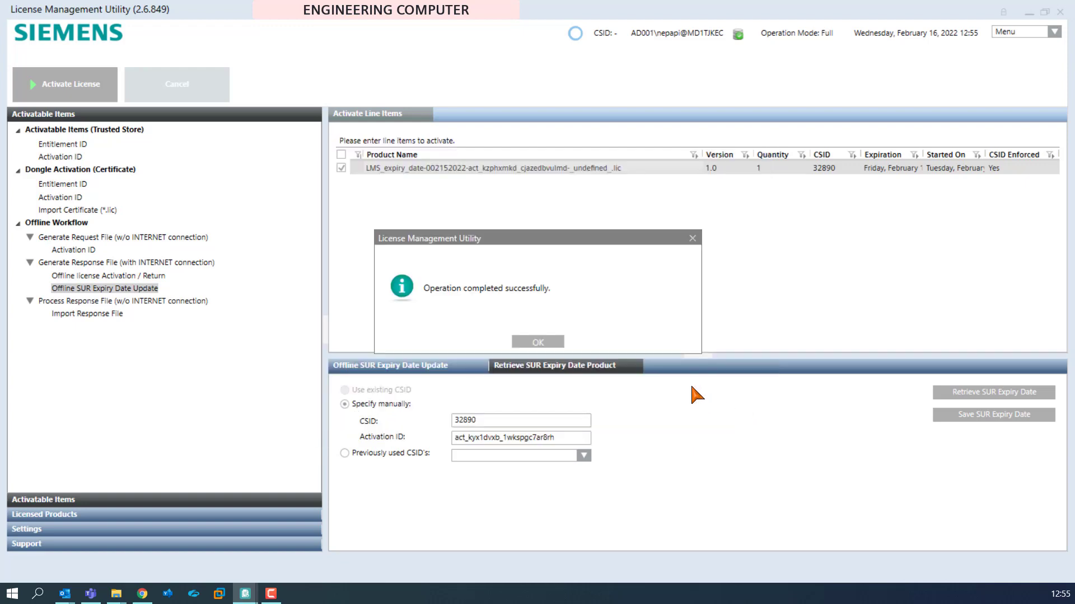
{"action": "left_click", "coordinate": [557, 345]}
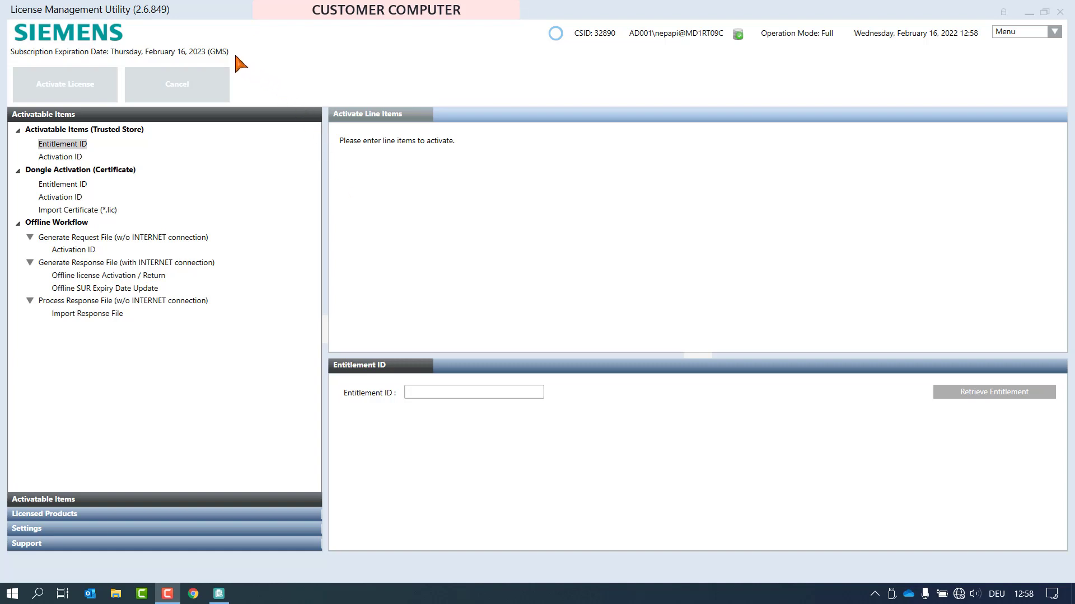
On the customer computer, check the licensed GMS product's CSID details and the subscription expiration date in the CSID attributes.
{"action": "left_click", "coordinate": [71, 514]}
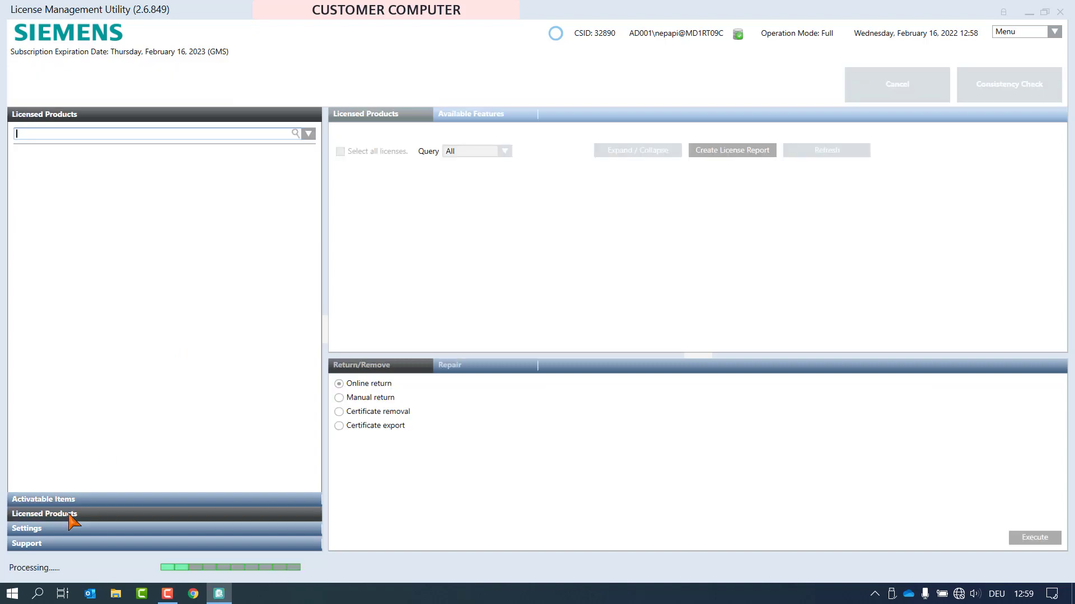
{"action": "left_click", "coordinate": [343, 211]}
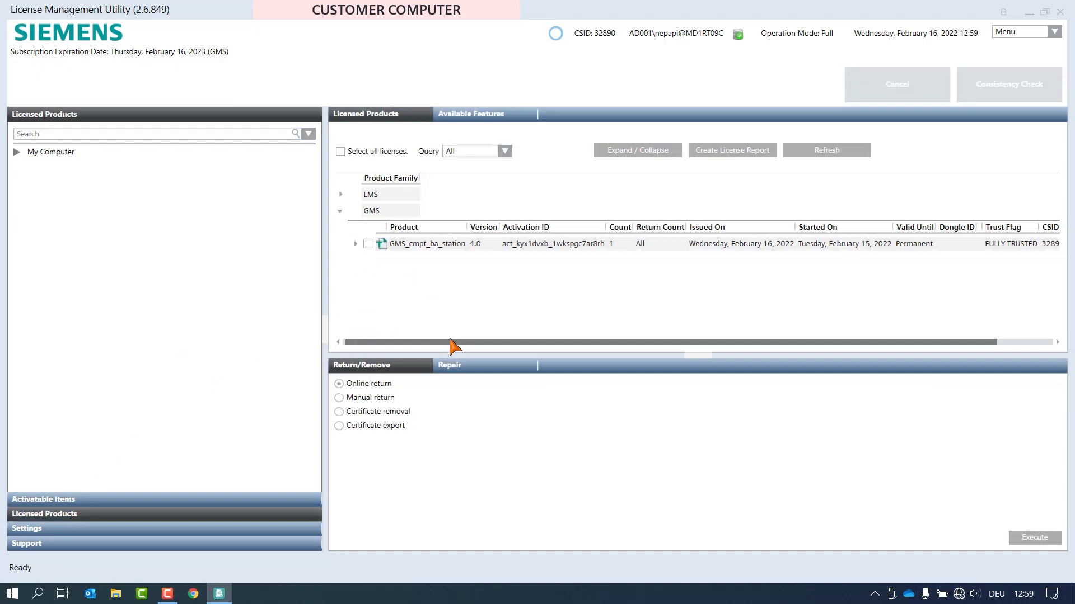
{"action": "left_click_drag", "start_coordinate": [453, 342], "coordinate": [511, 343]}
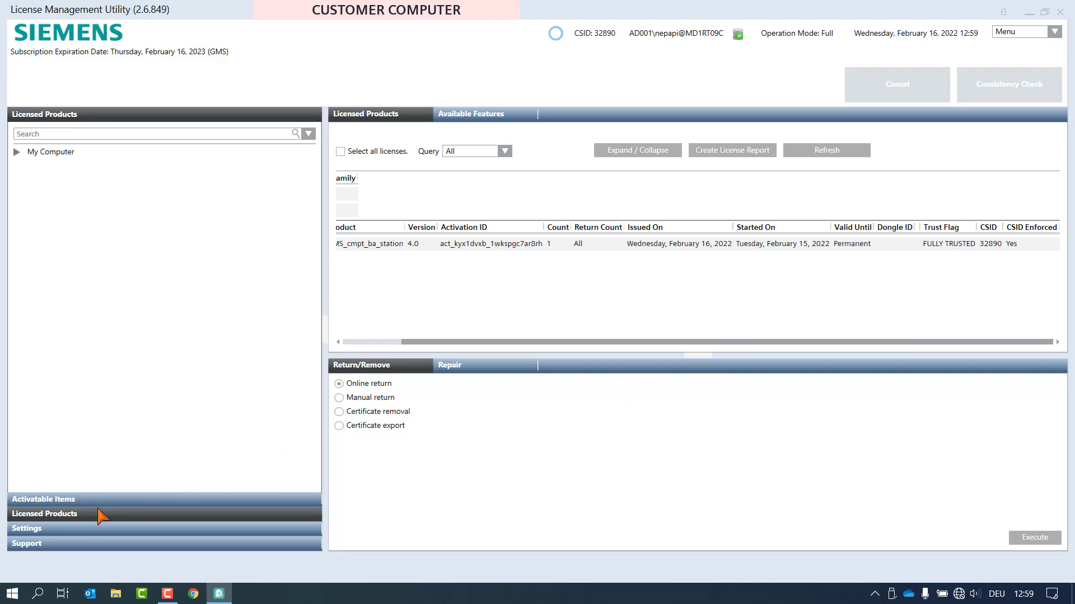
{"action": "left_click", "coordinate": [56, 531]}
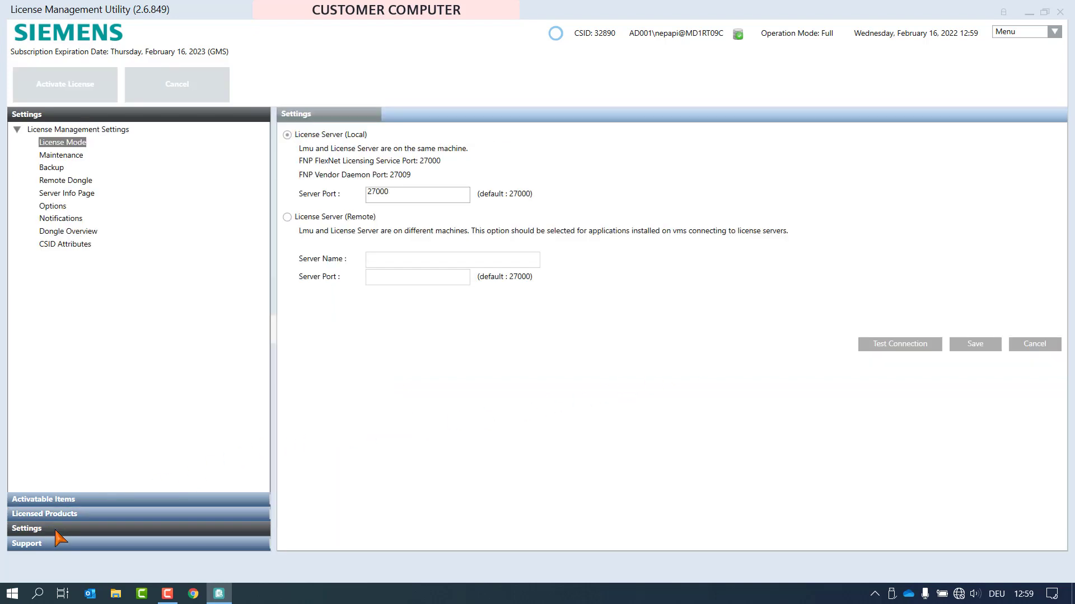
{"action": "left_click", "coordinate": [83, 244]}
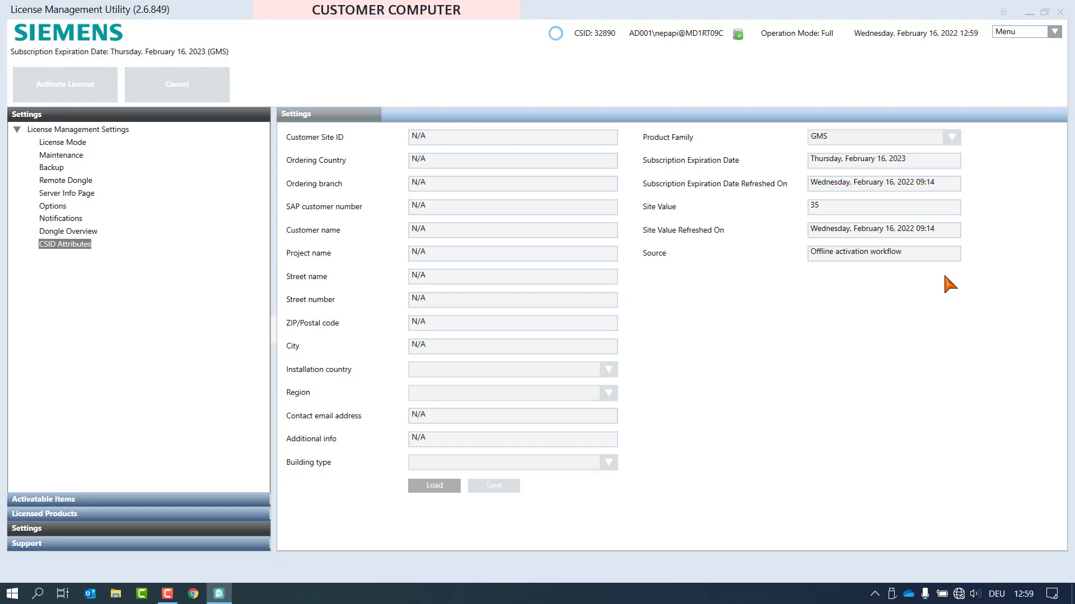
Choose the LMS_expiry_date certificate in D:\SUR-OfflineRenewal\Retrieve-WF as the certificate file to import.
{"action": "left_click", "coordinate": [104, 501]}
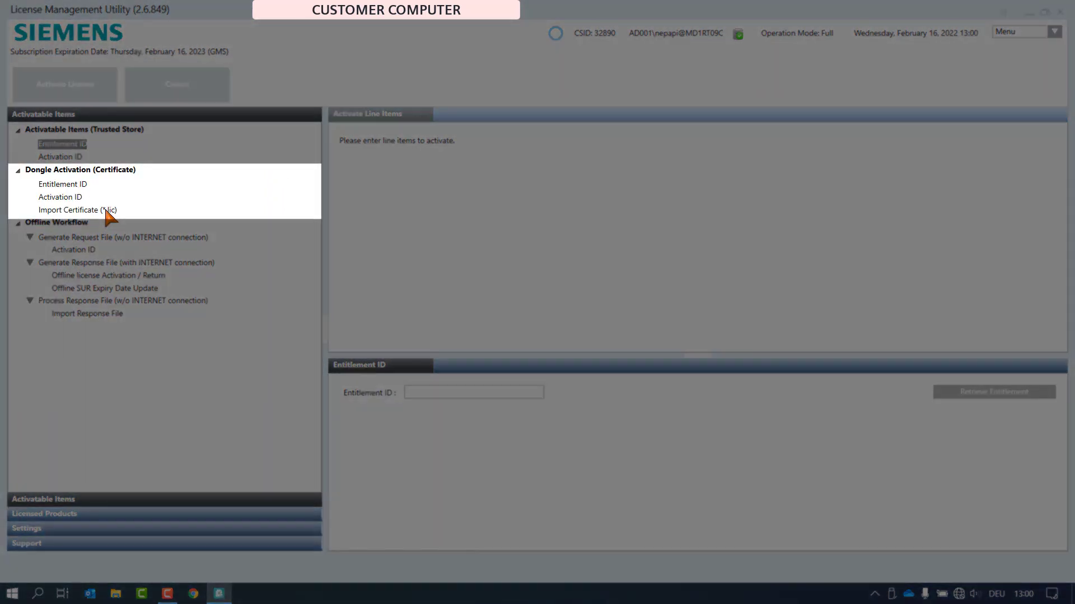
{"action": "left_click", "coordinate": [106, 211]}
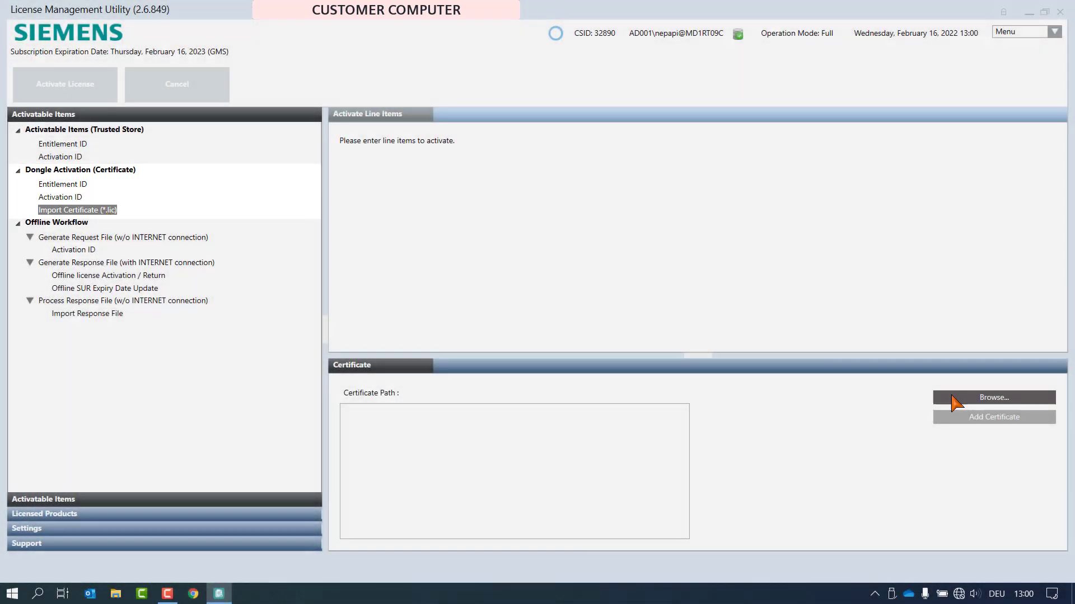
{"action": "left_click", "coordinate": [988, 398]}
{"action": "left_click", "coordinate": [364, 376]}
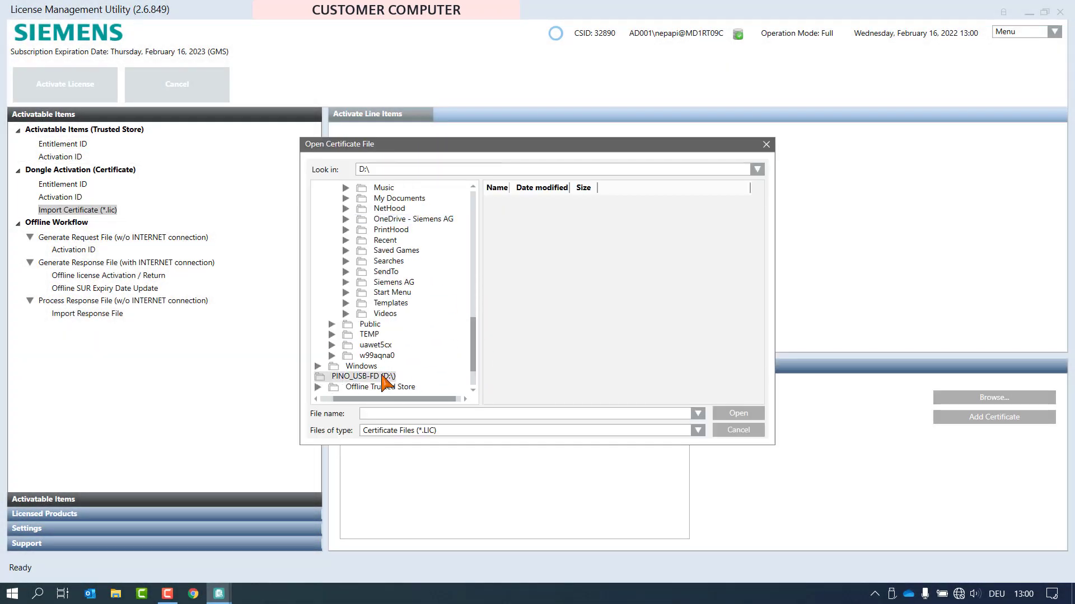
{"action": "left_click", "coordinate": [379, 355]}
{"action": "left_click", "coordinate": [380, 367]}
{"action": "left_click", "coordinate": [610, 203]}
{"action": "left_click", "coordinate": [737, 414]}
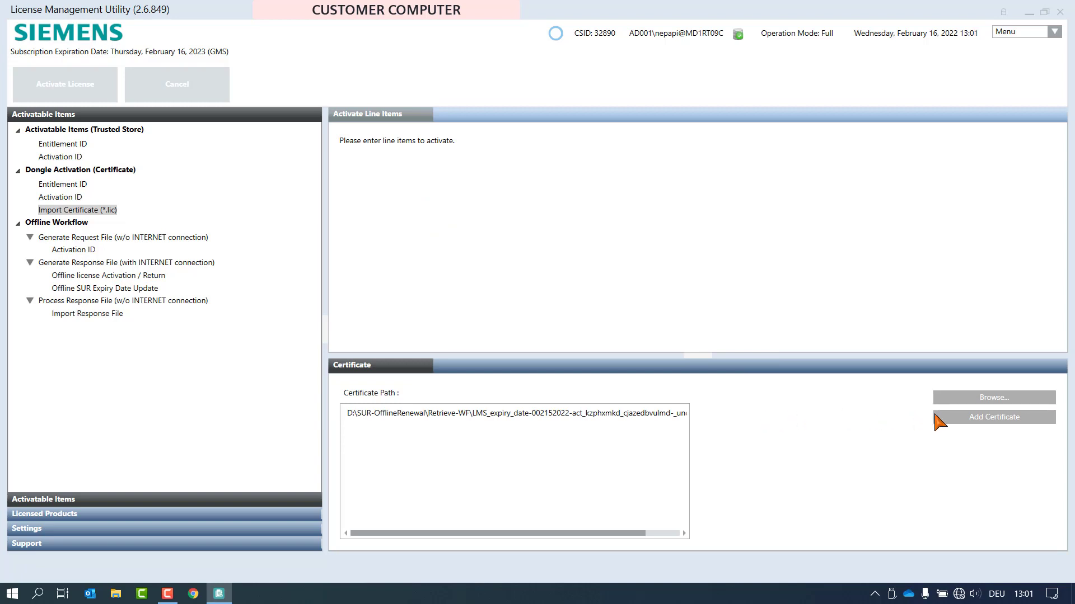
Add the chosen LMS_expiry_date certificate to the line items and activate it.
{"action": "left_click", "coordinate": [955, 420]}
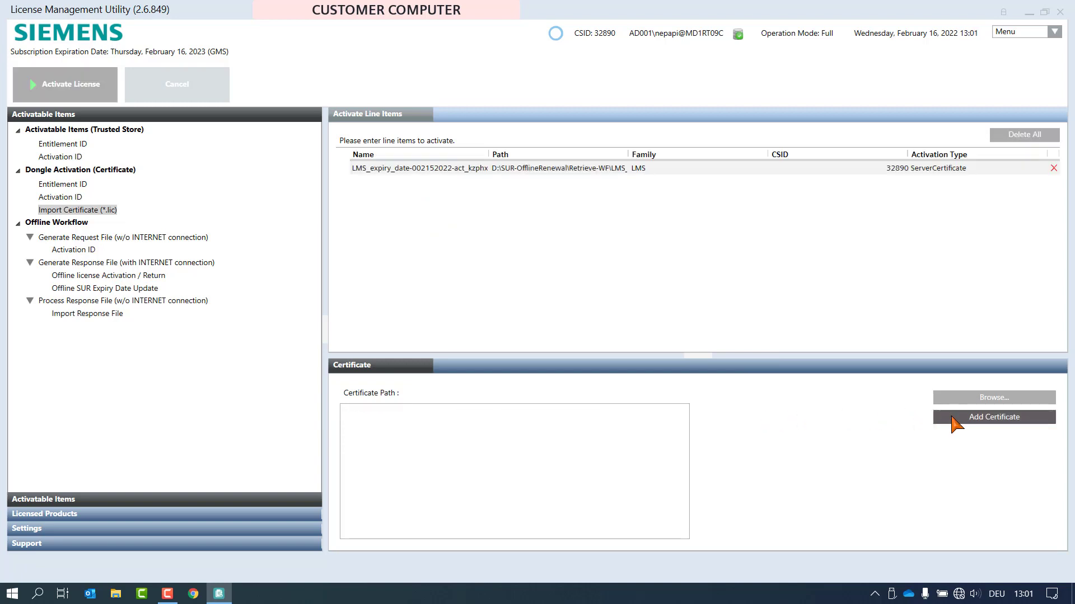
{"action": "left_click", "coordinate": [399, 170]}
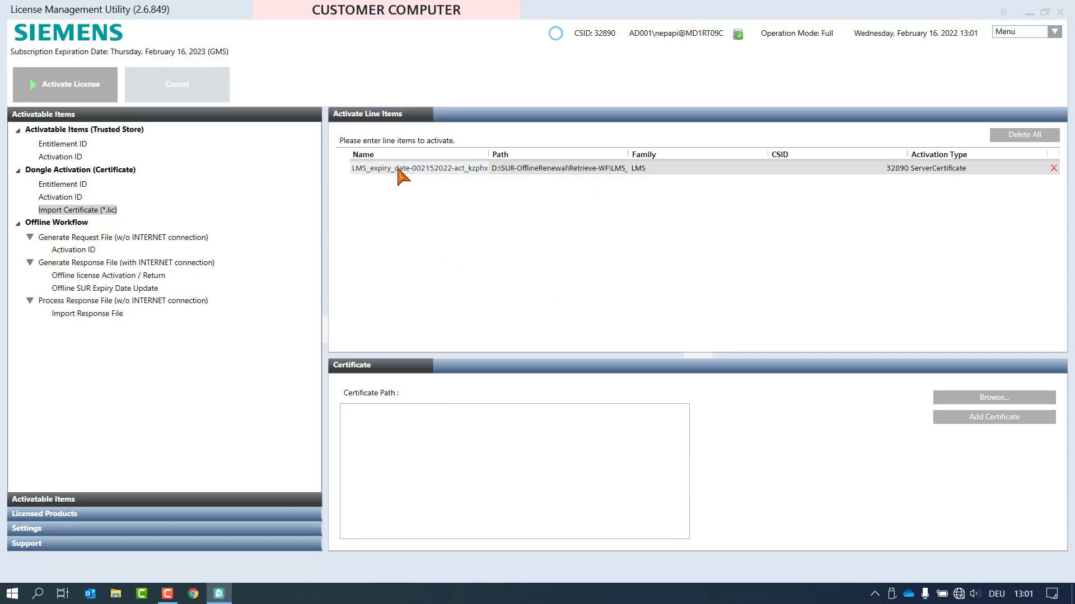
{"action": "left_click", "coordinate": [108, 100]}
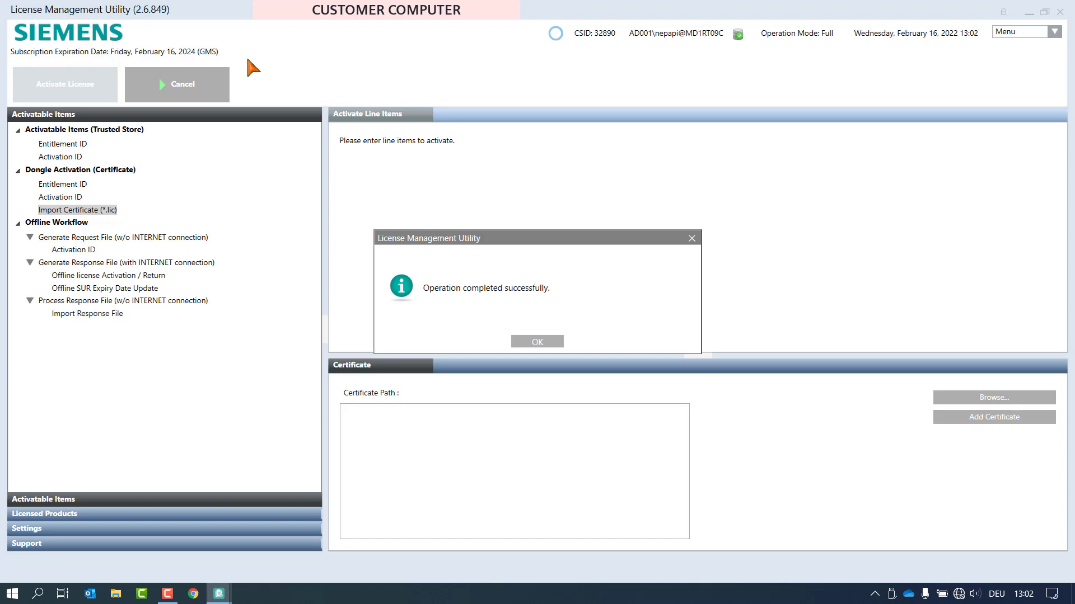
{"action": "left_click", "coordinate": [557, 348]}
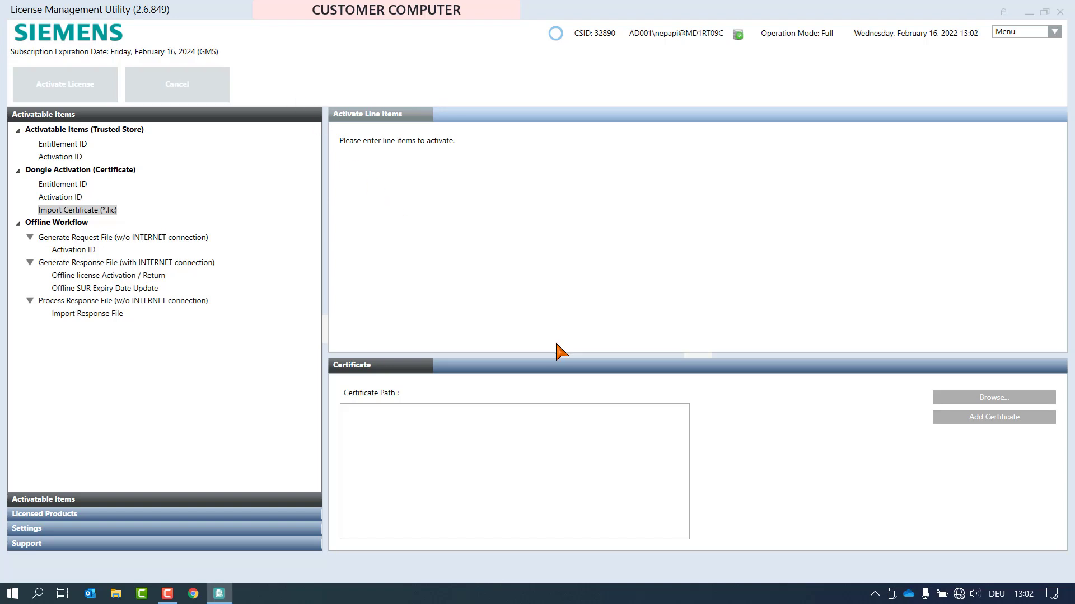
Review the licensed GMS and LMS products, and check the subscription expiration date and source in the CSID attributes.
{"action": "left_click", "coordinate": [72, 513]}
{"action": "left_click", "coordinate": [344, 212]}
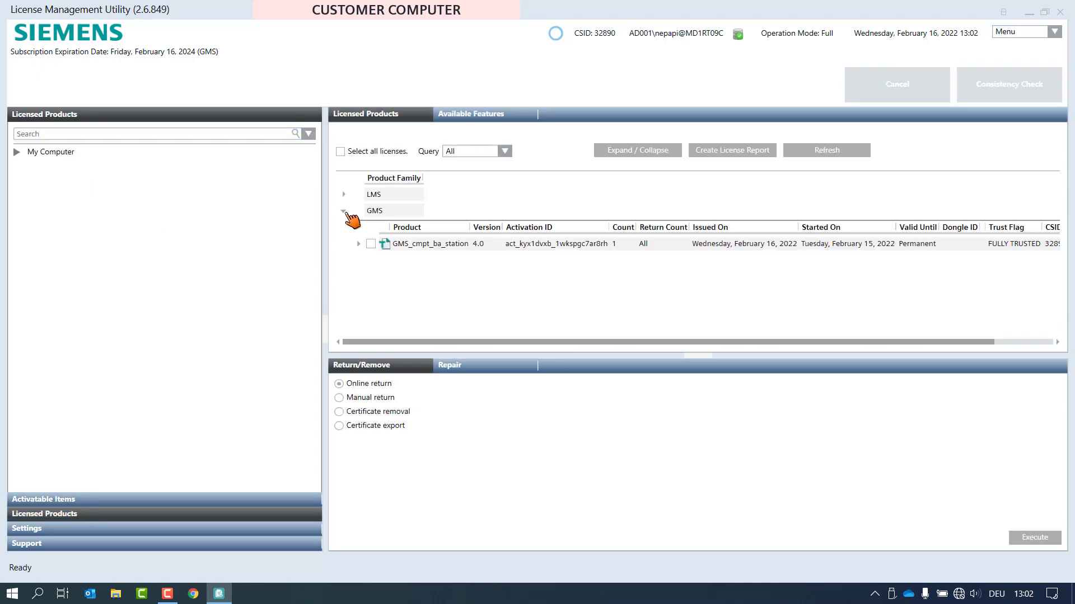
{"action": "left_click", "coordinate": [344, 194]}
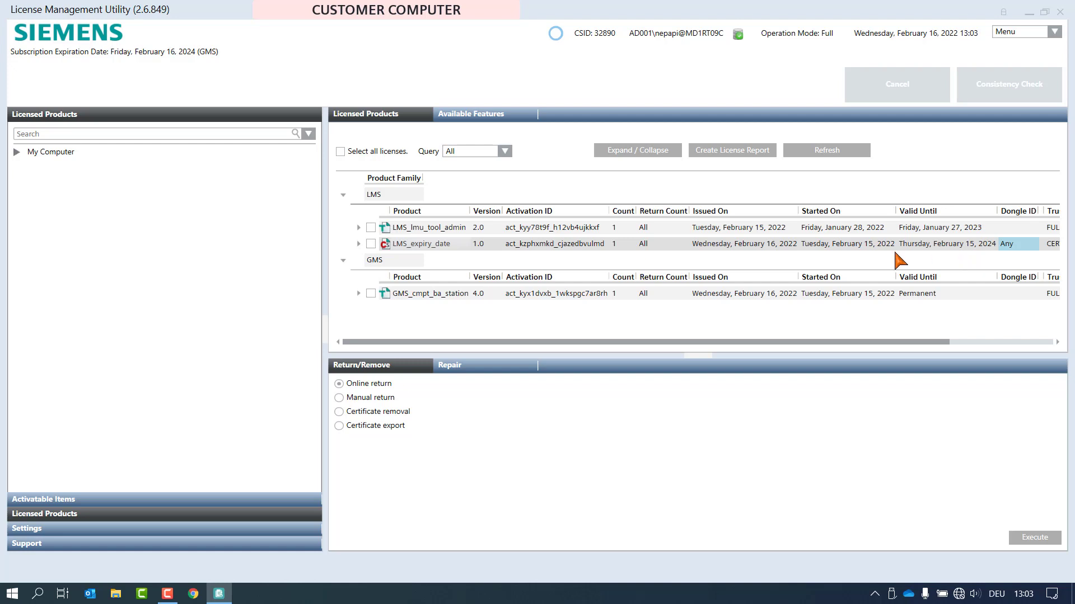
{"action": "left_click", "coordinate": [36, 528]}
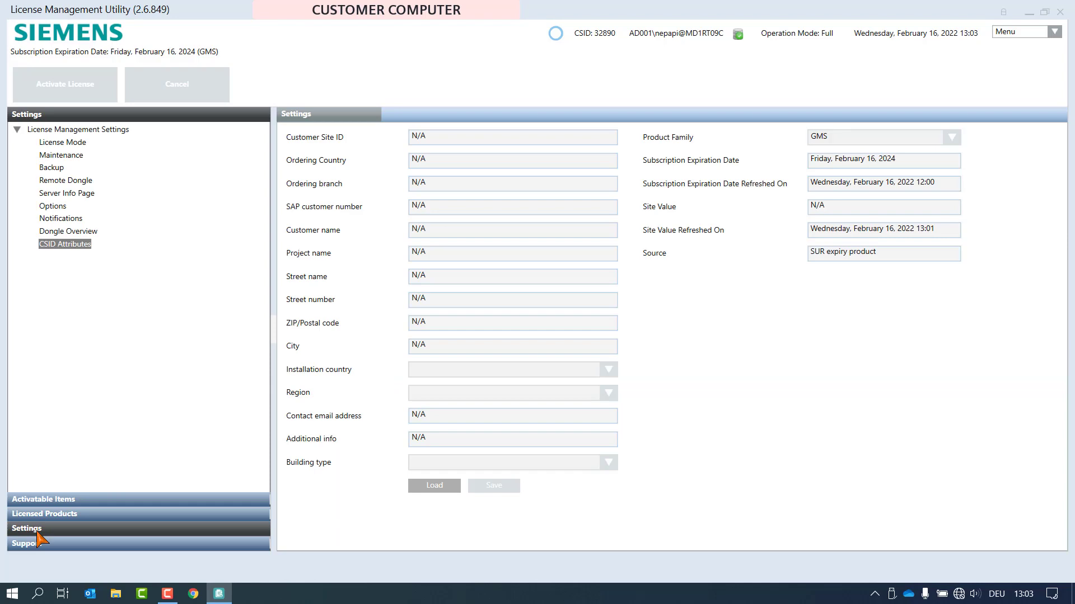